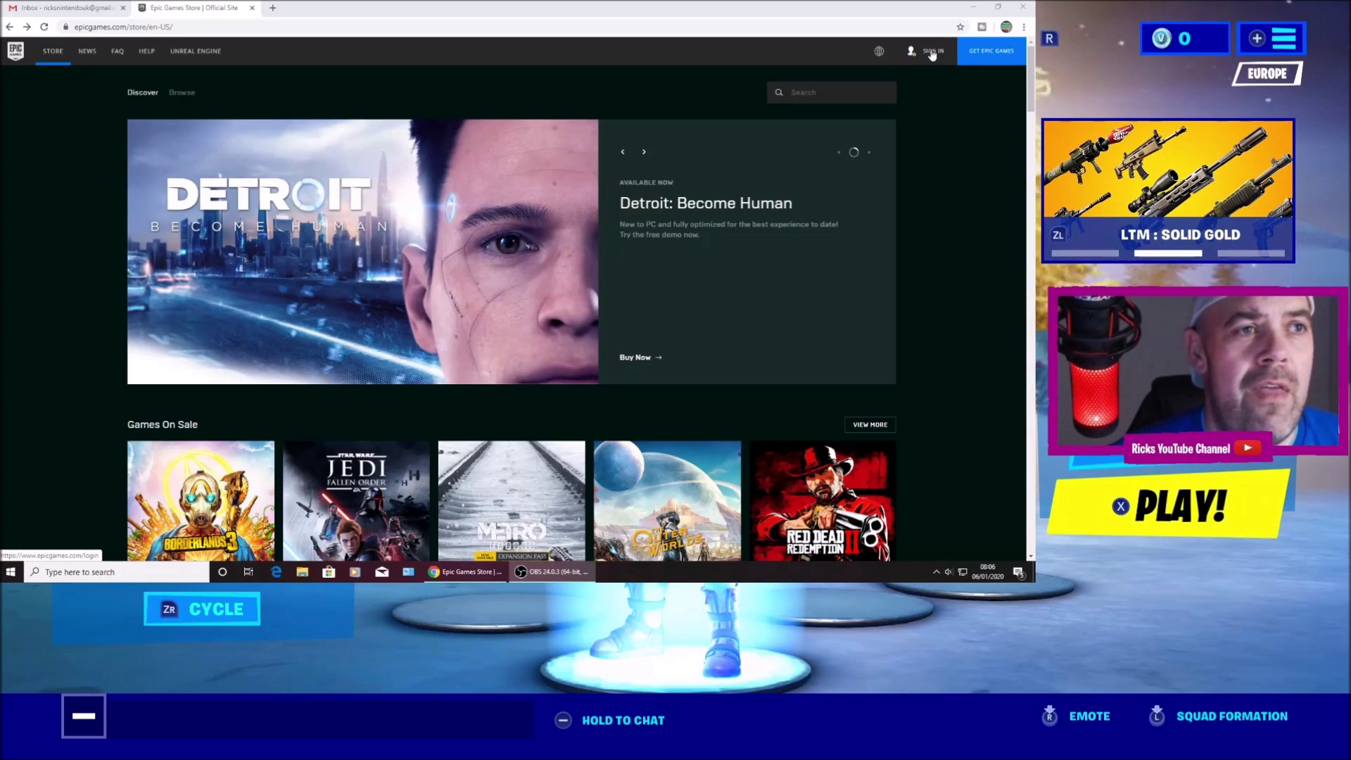
Go to the Epic Games sign-in page and choose to sign in with a Nintendo account.
left_click(932, 53)
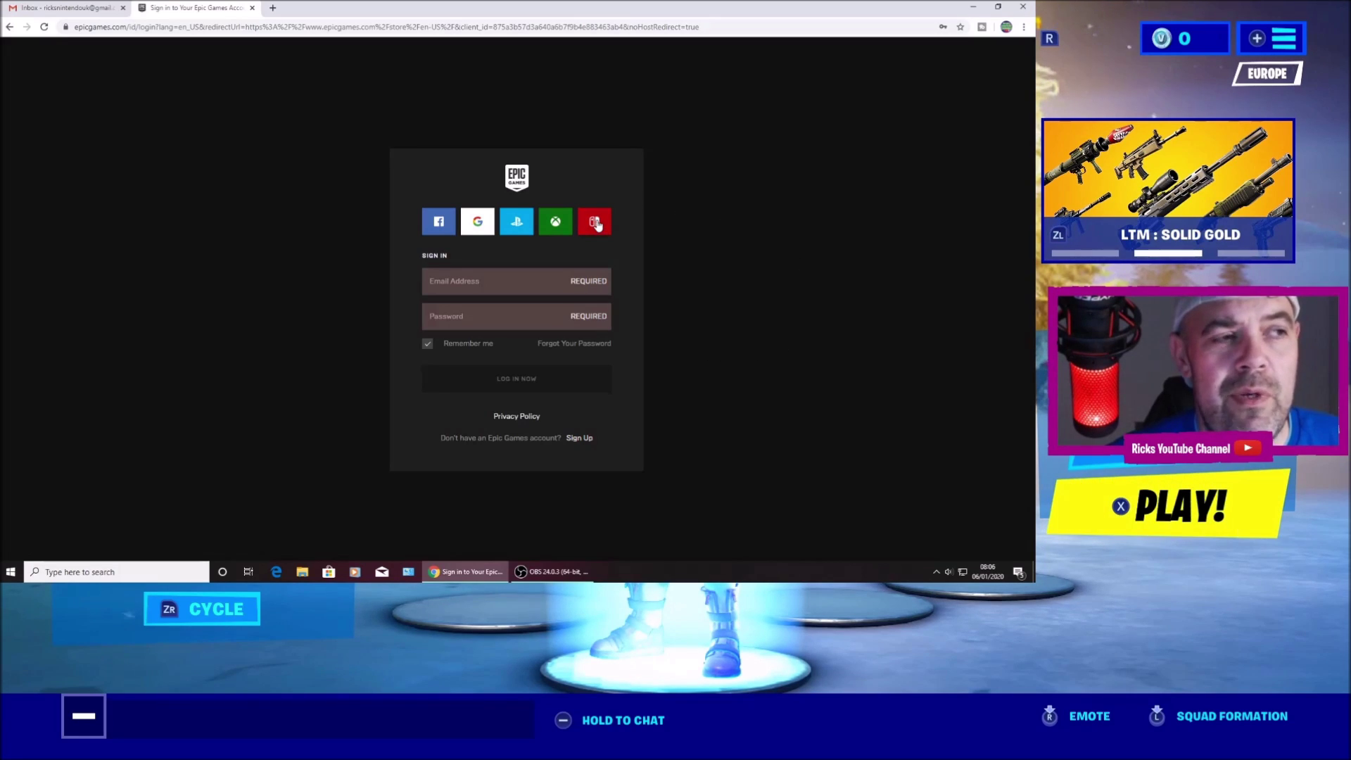
left_click(595, 222)
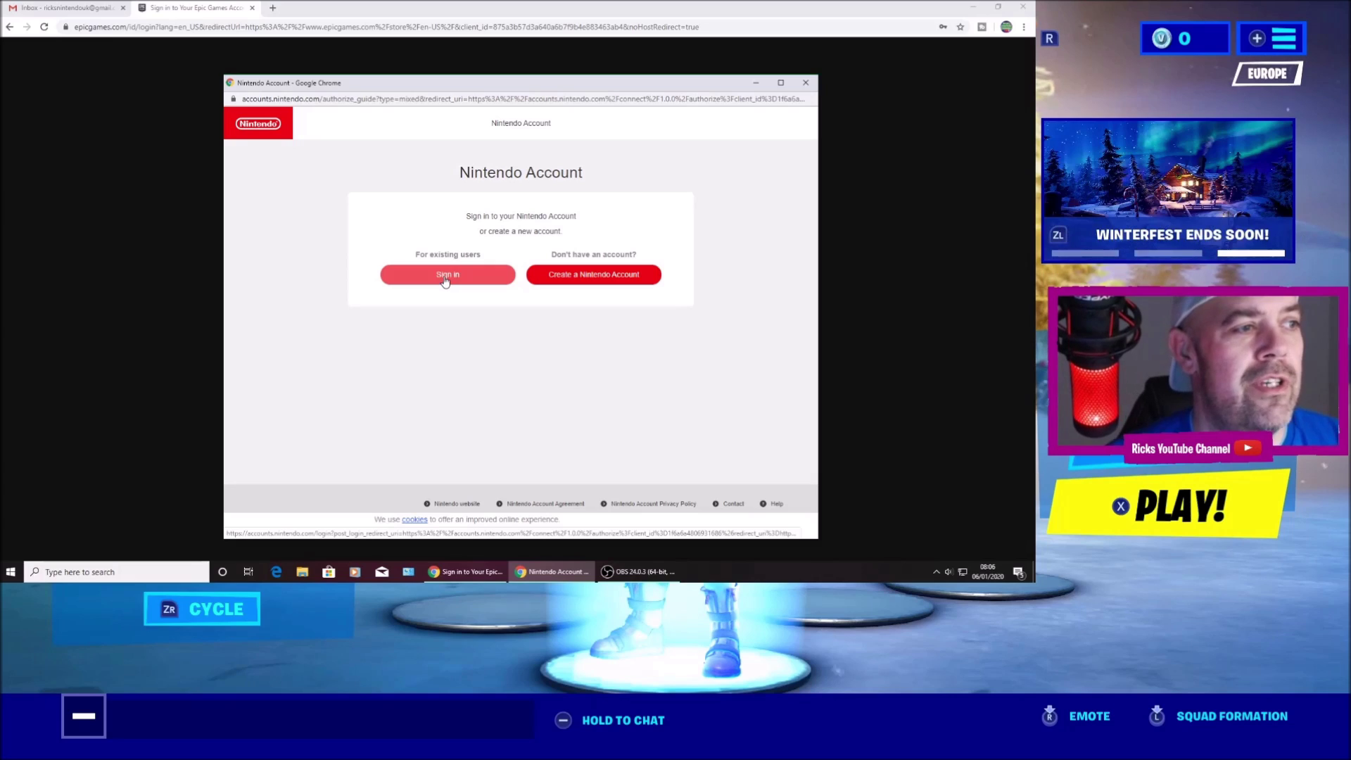
Sign in to the Nintendo Account using the login saved in Chrome to authorize Epic.
left_click(444, 278)
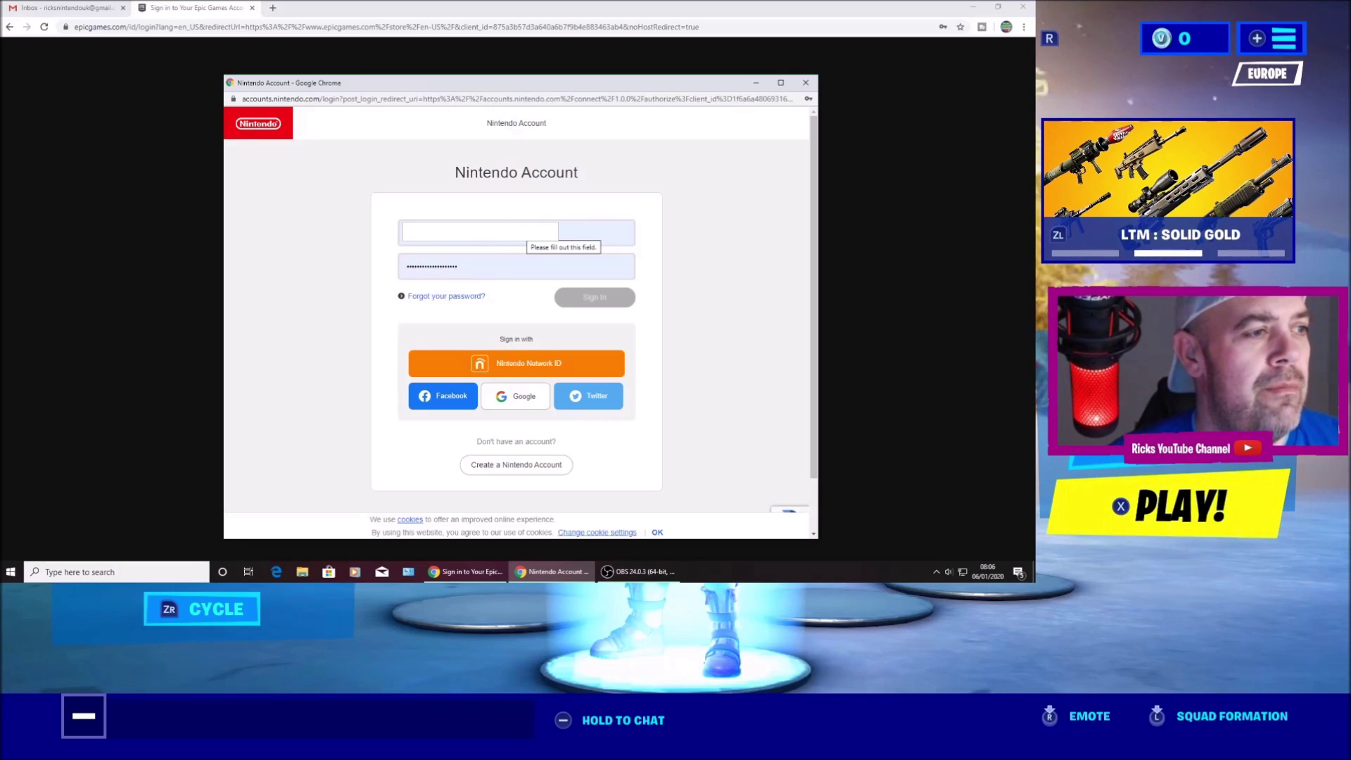
left_click(534, 267)
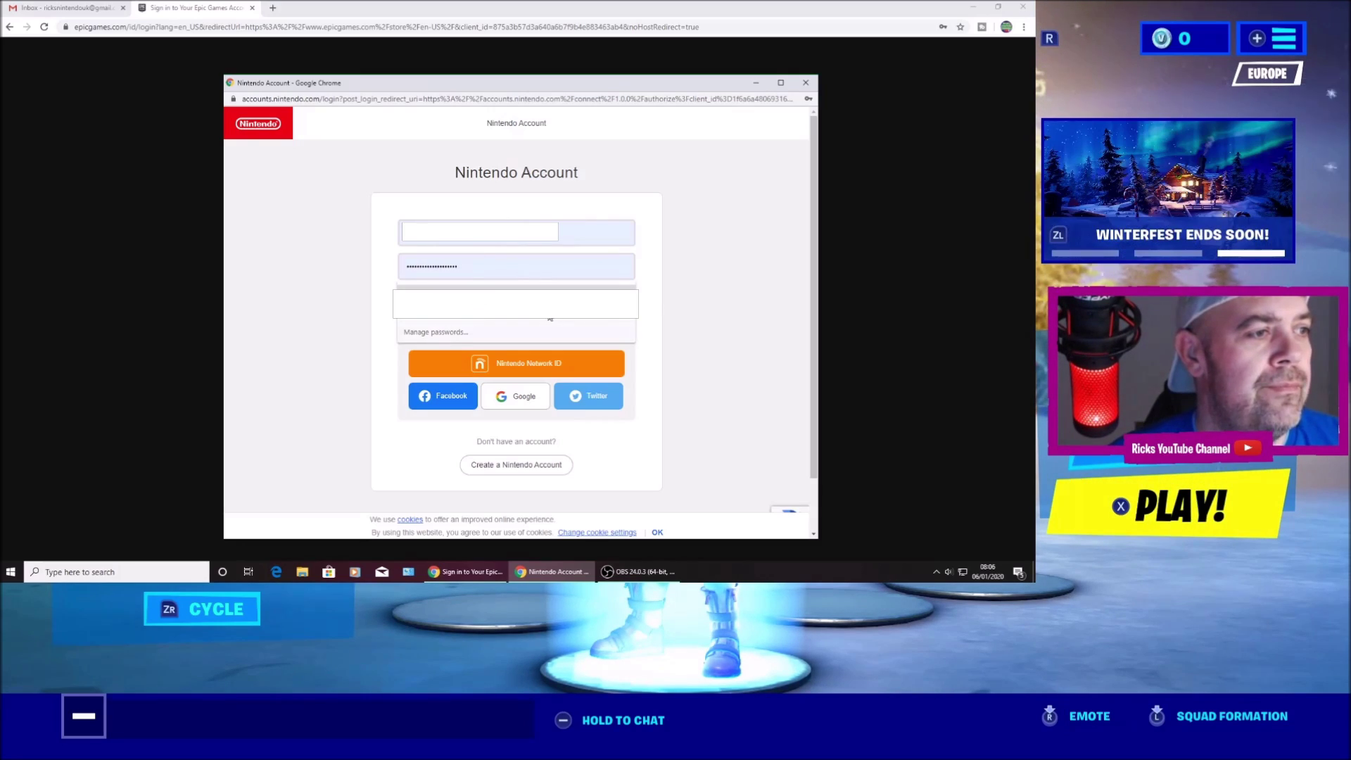
left_click(598, 306)
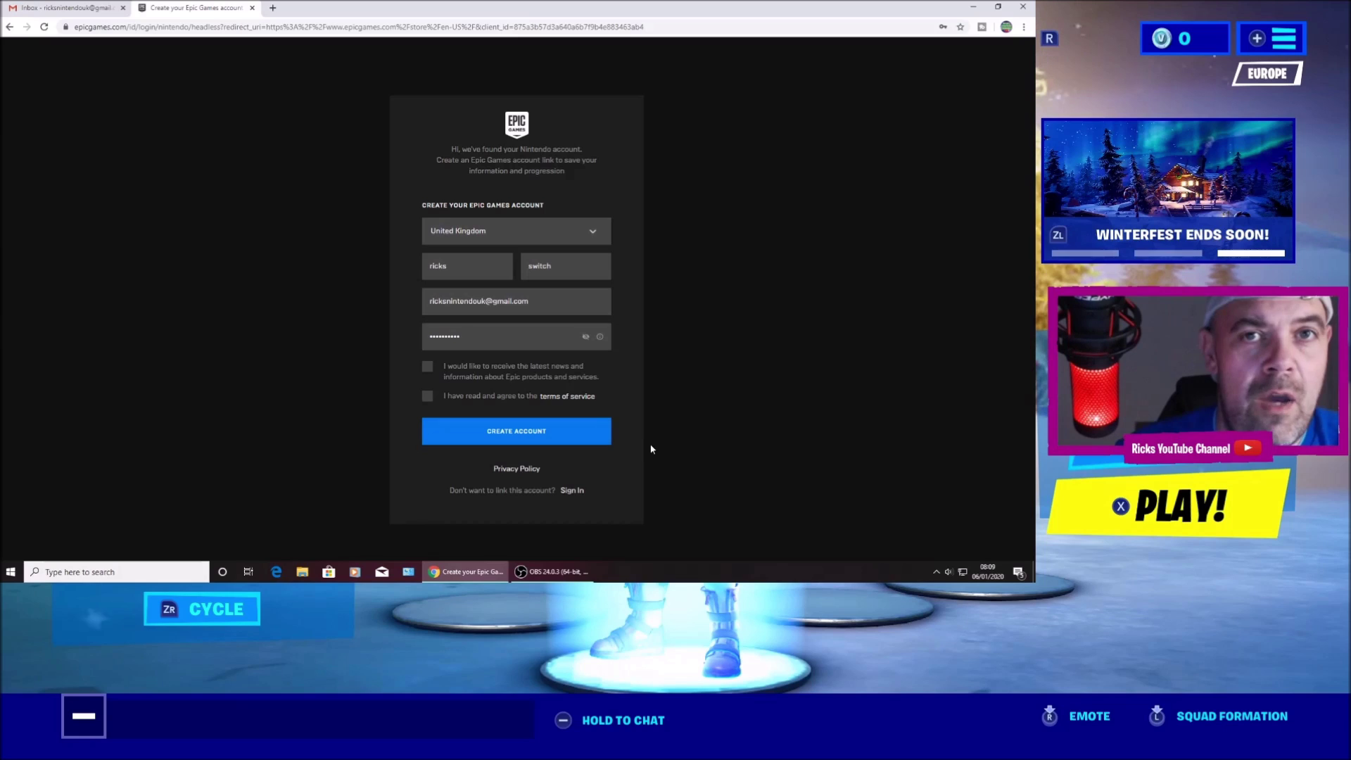
Opt in to Epic news, accept the terms of service, and create the linked Epic account.
left_click(427, 366)
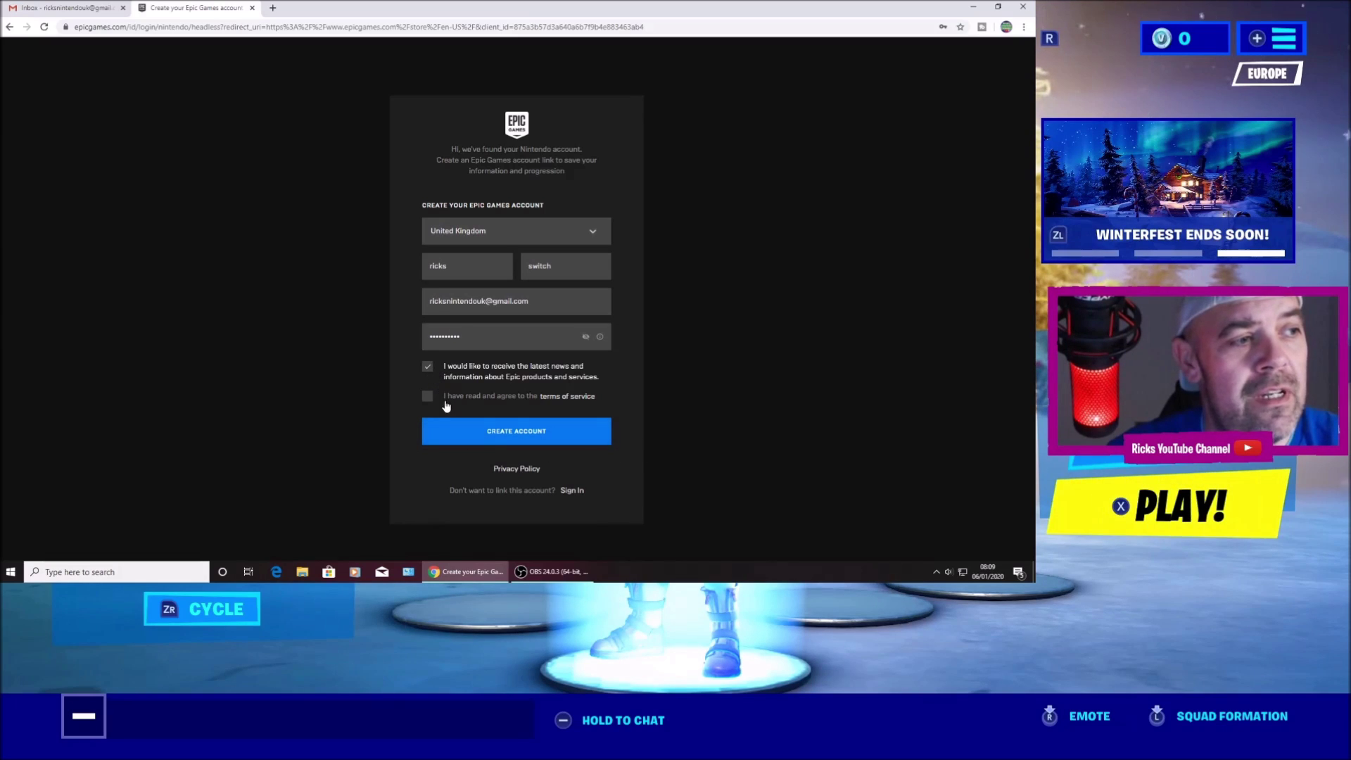
left_click(427, 396)
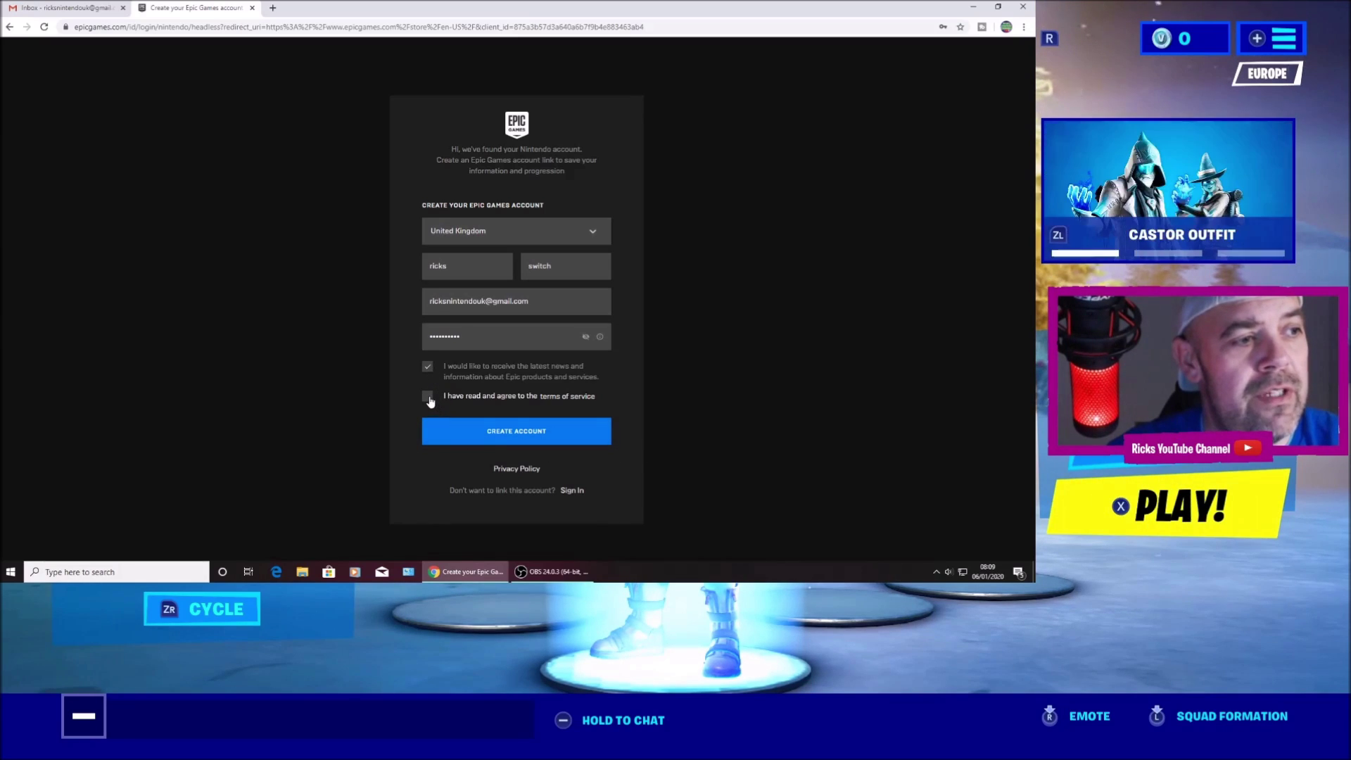
left_click(560, 436)
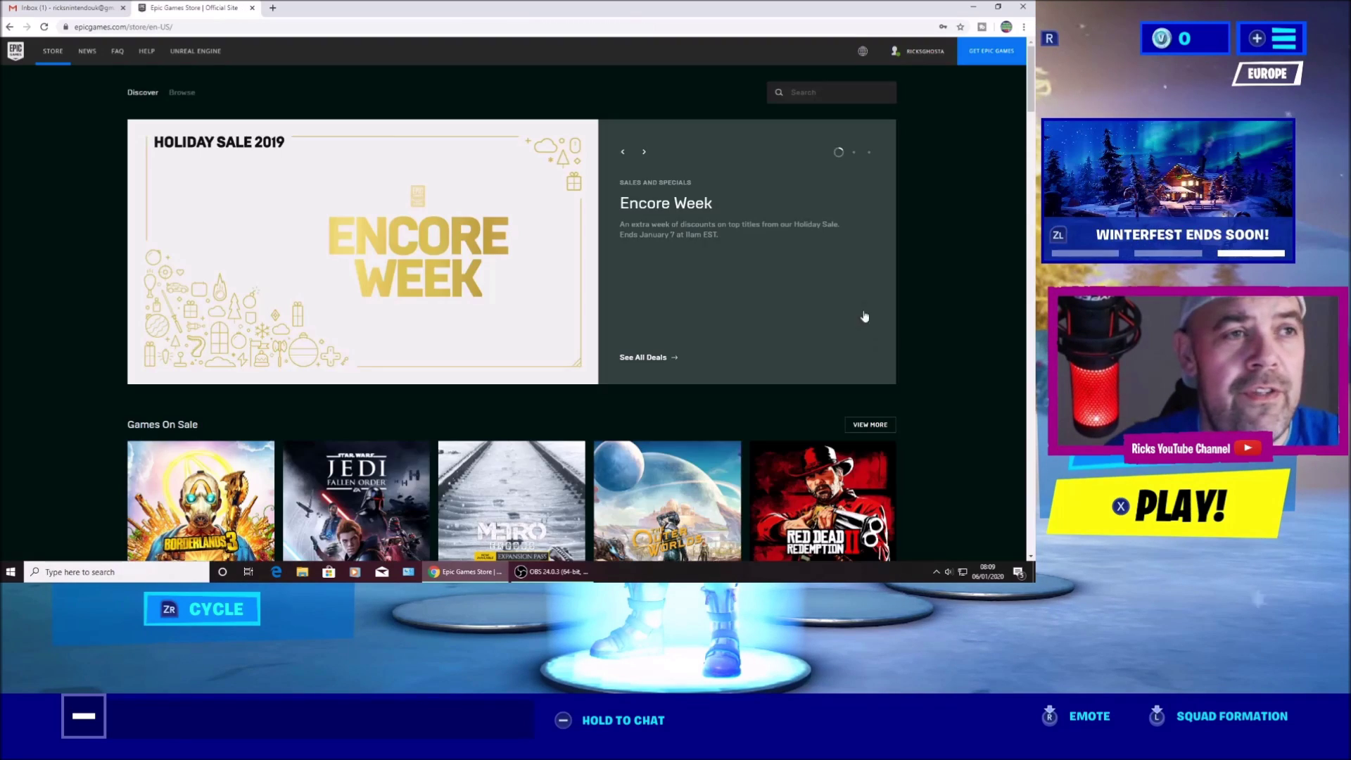
Check the account settings and Nintendo Switch connection, then open Epic's 'Email Updated' message in Gmail.
mouse_move(920, 51)
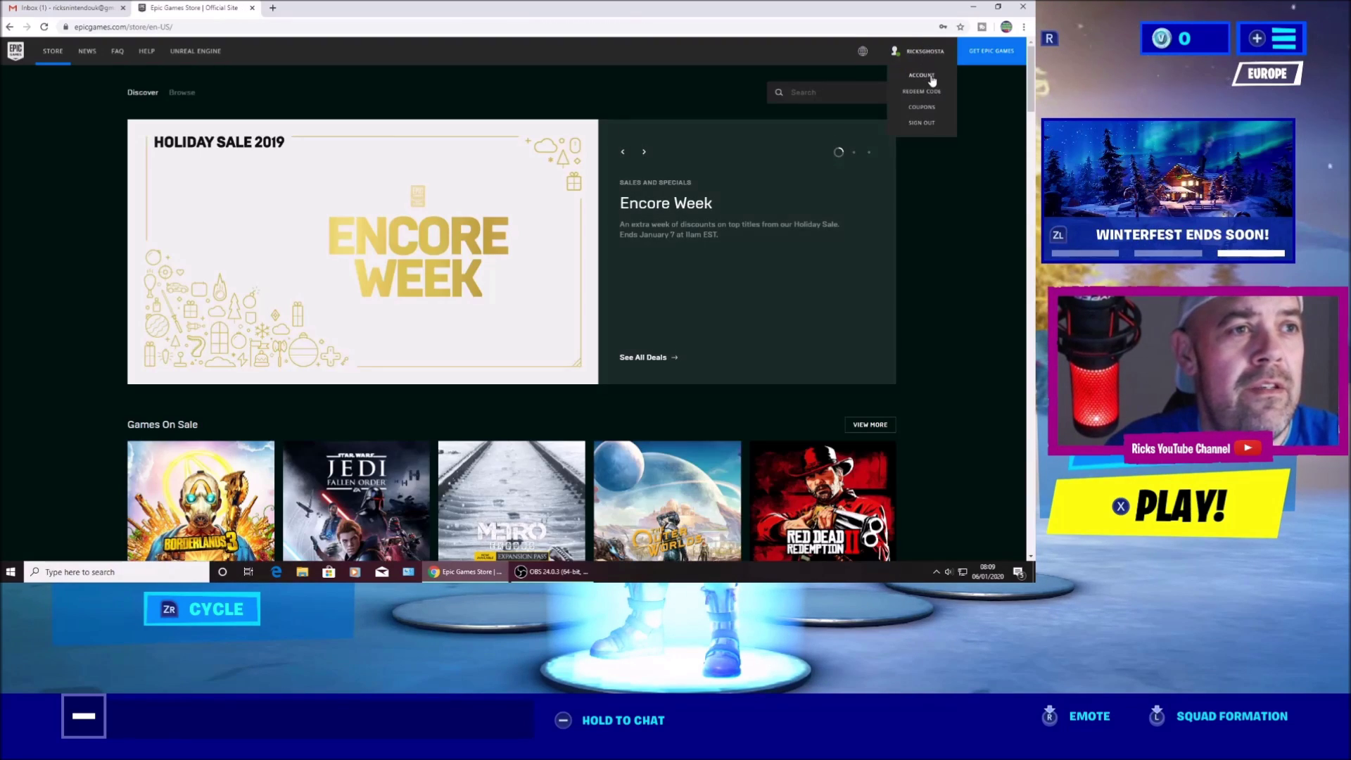
left_click(922, 75)
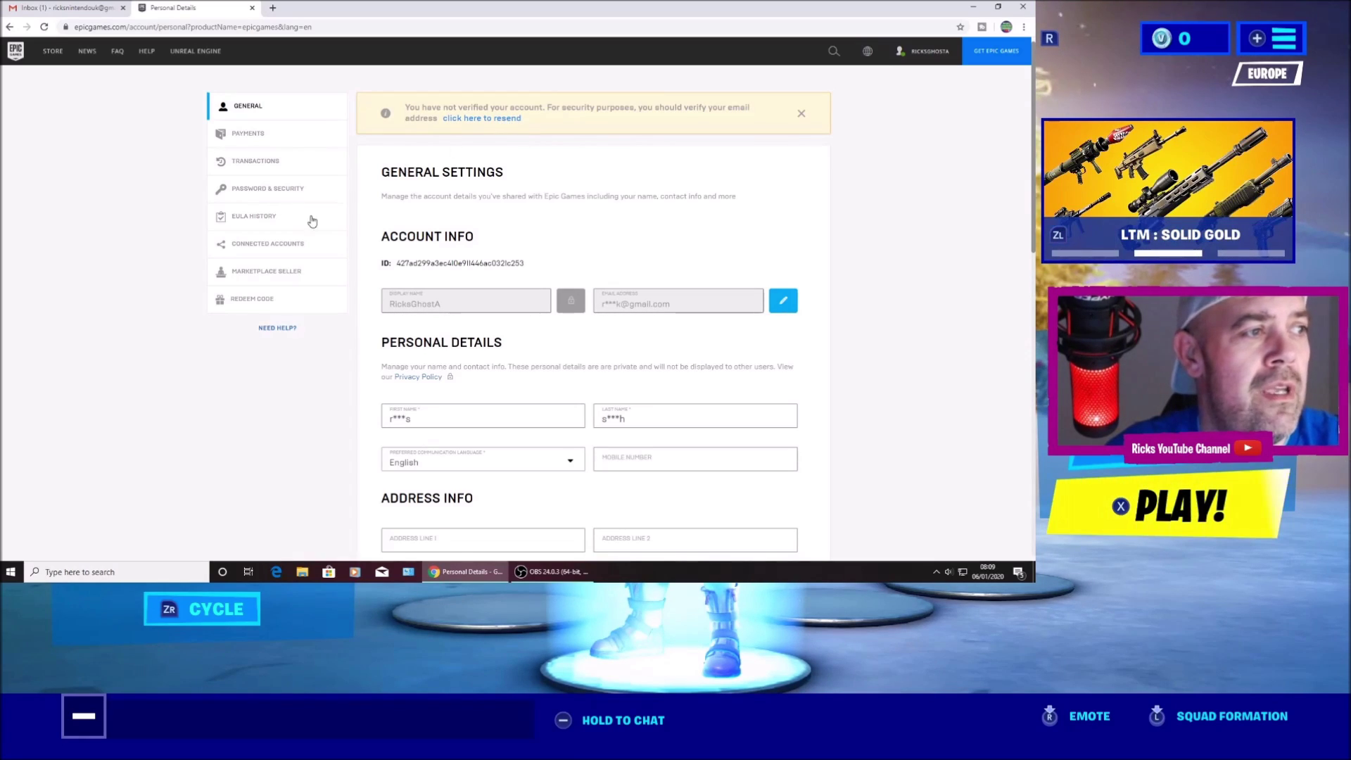
left_click(278, 244)
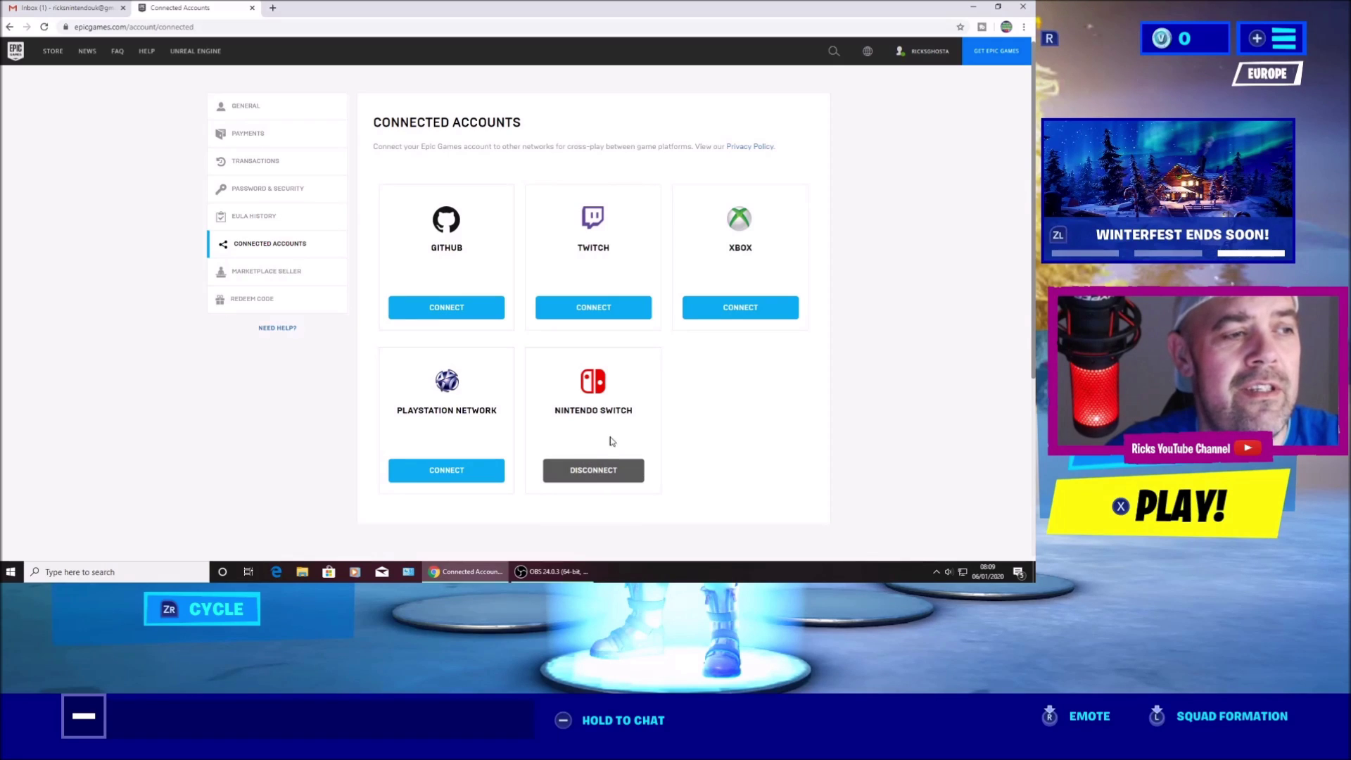
left_click(608, 476)
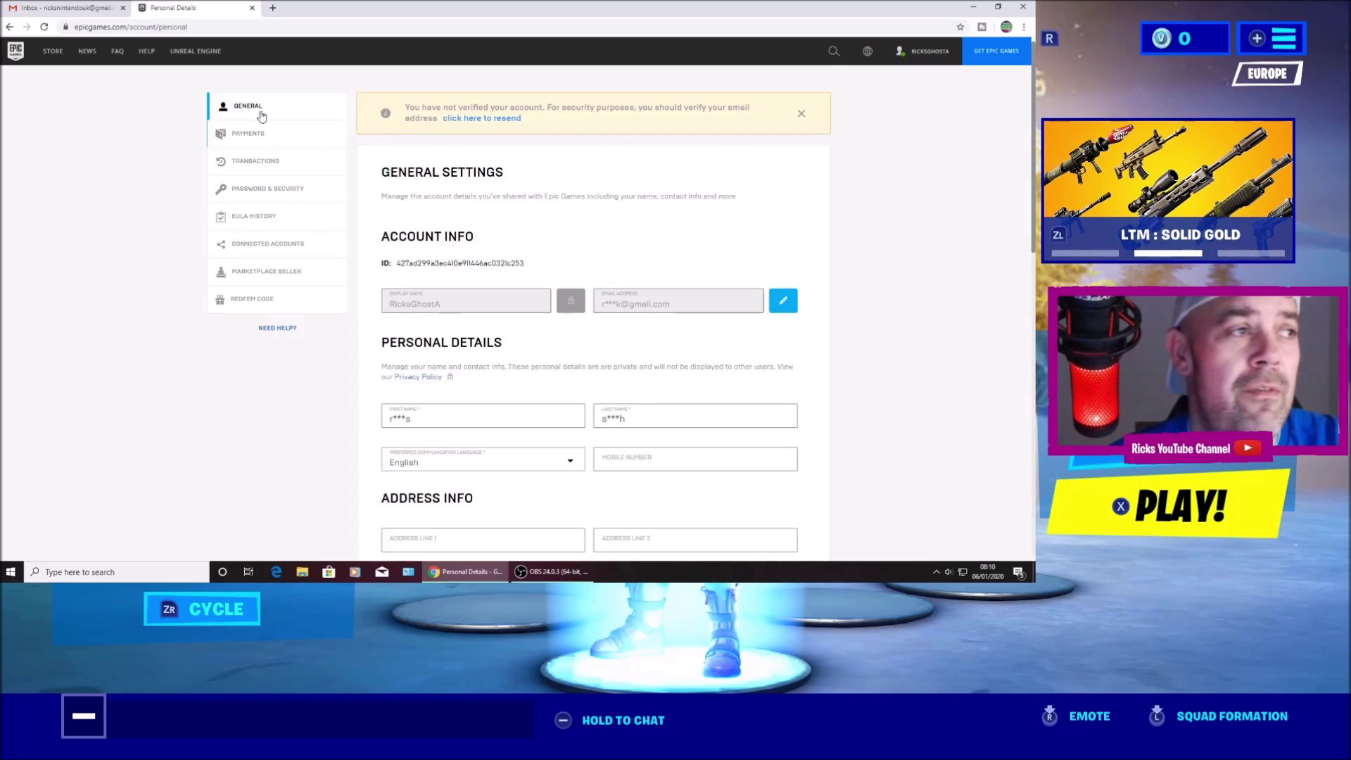
left_click(63, 9)
left_click(408, 139)
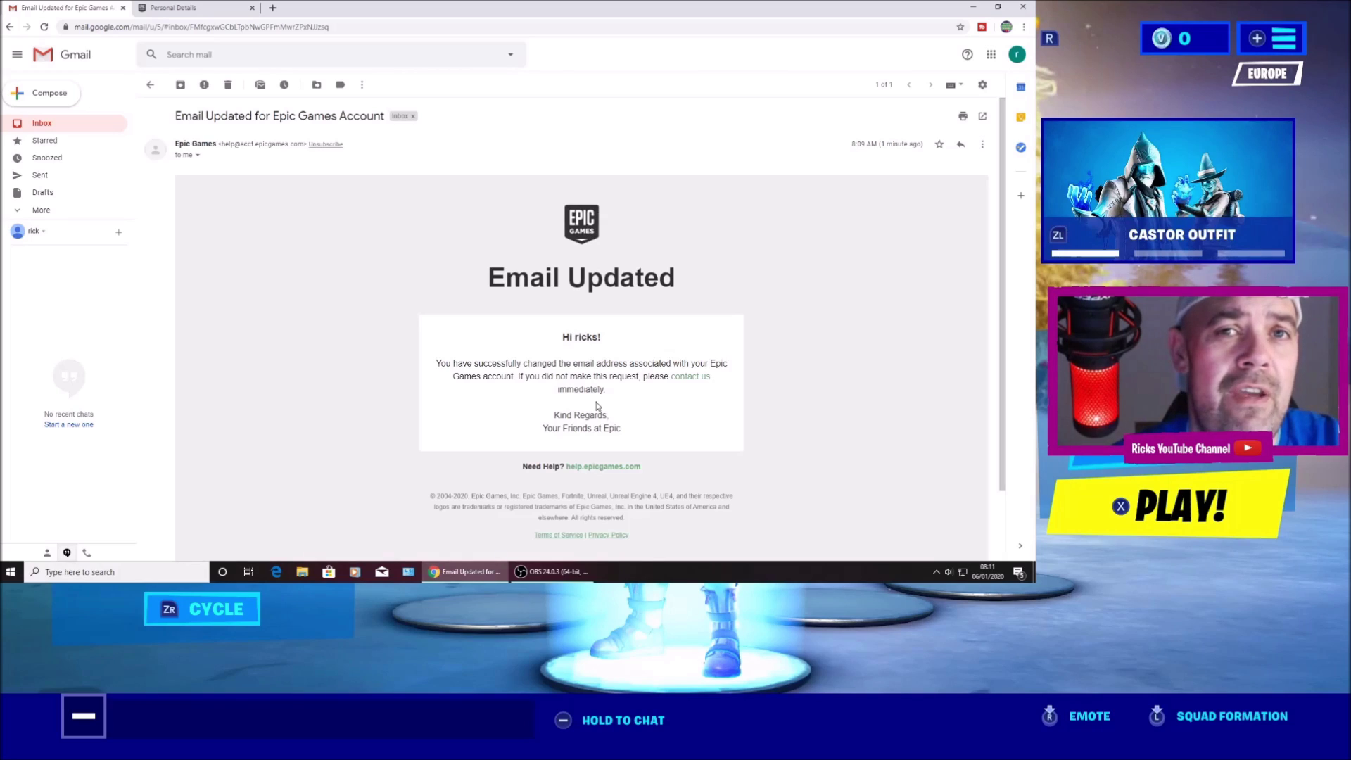
Reload Gmail to fetch new mail from Epic and return to the inbox list.
left_click(210, 8)
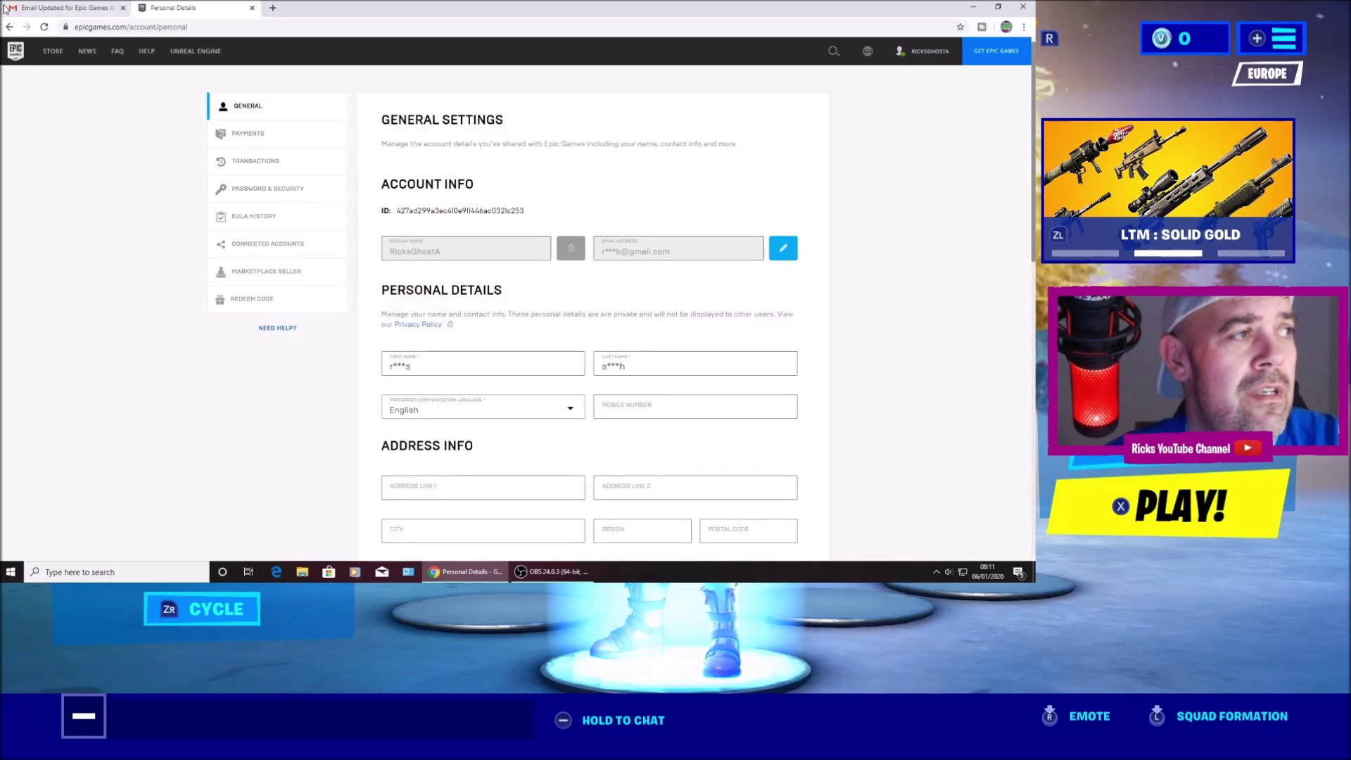
left_click(64, 7)
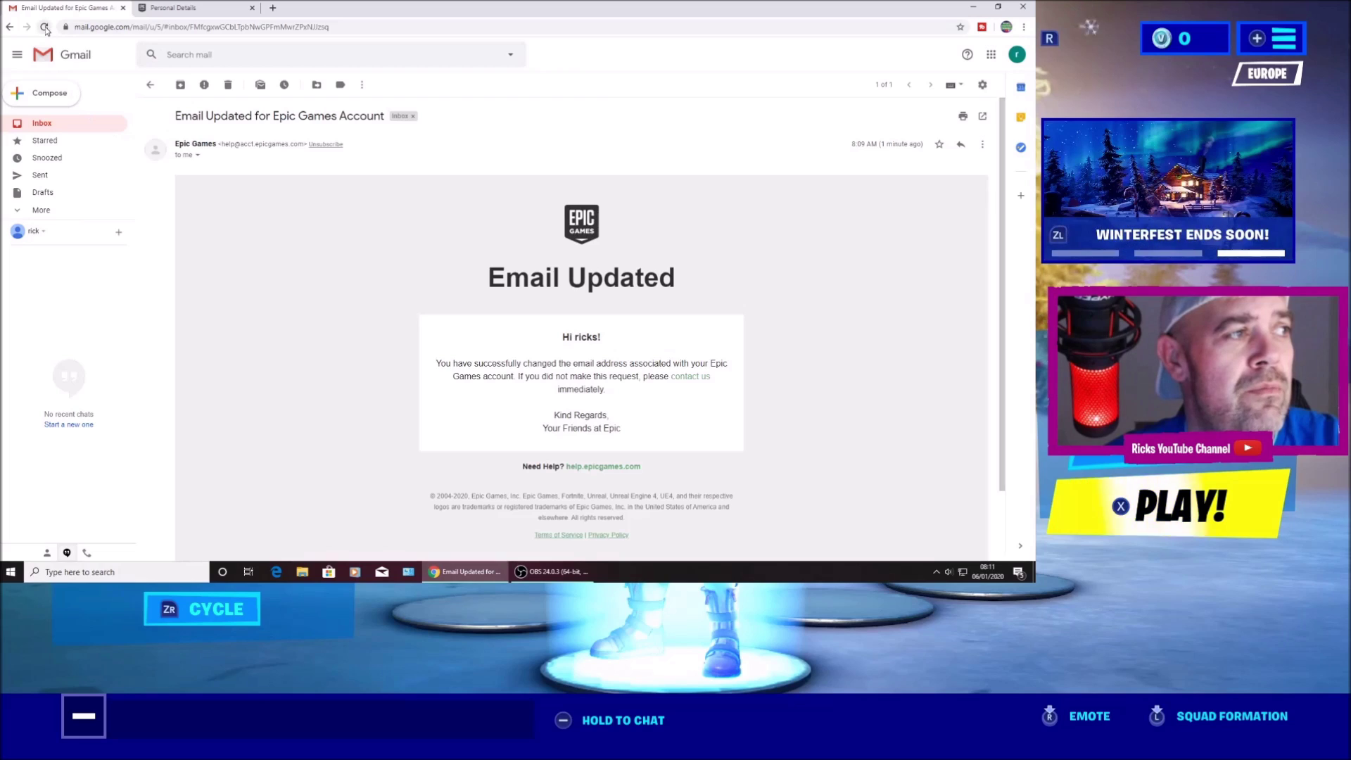
key("F5")
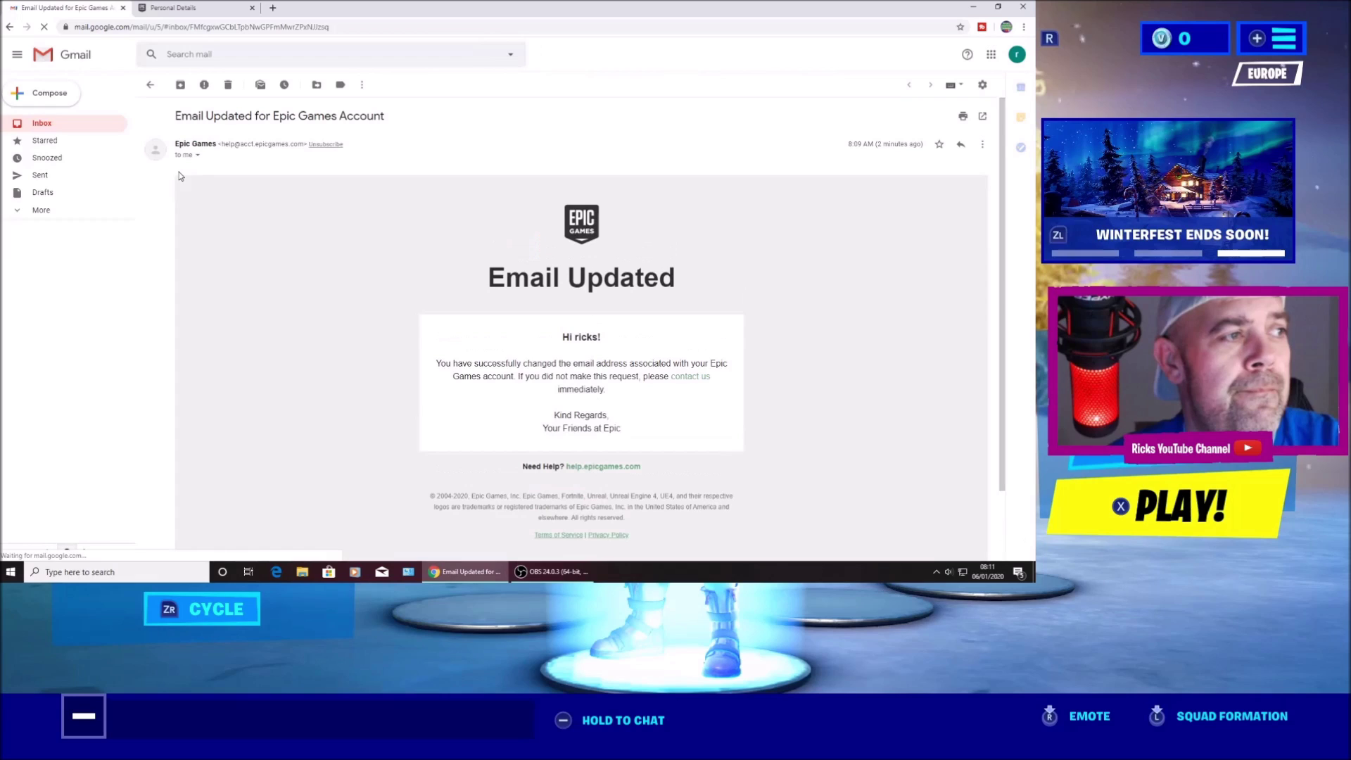
left_click(152, 84)
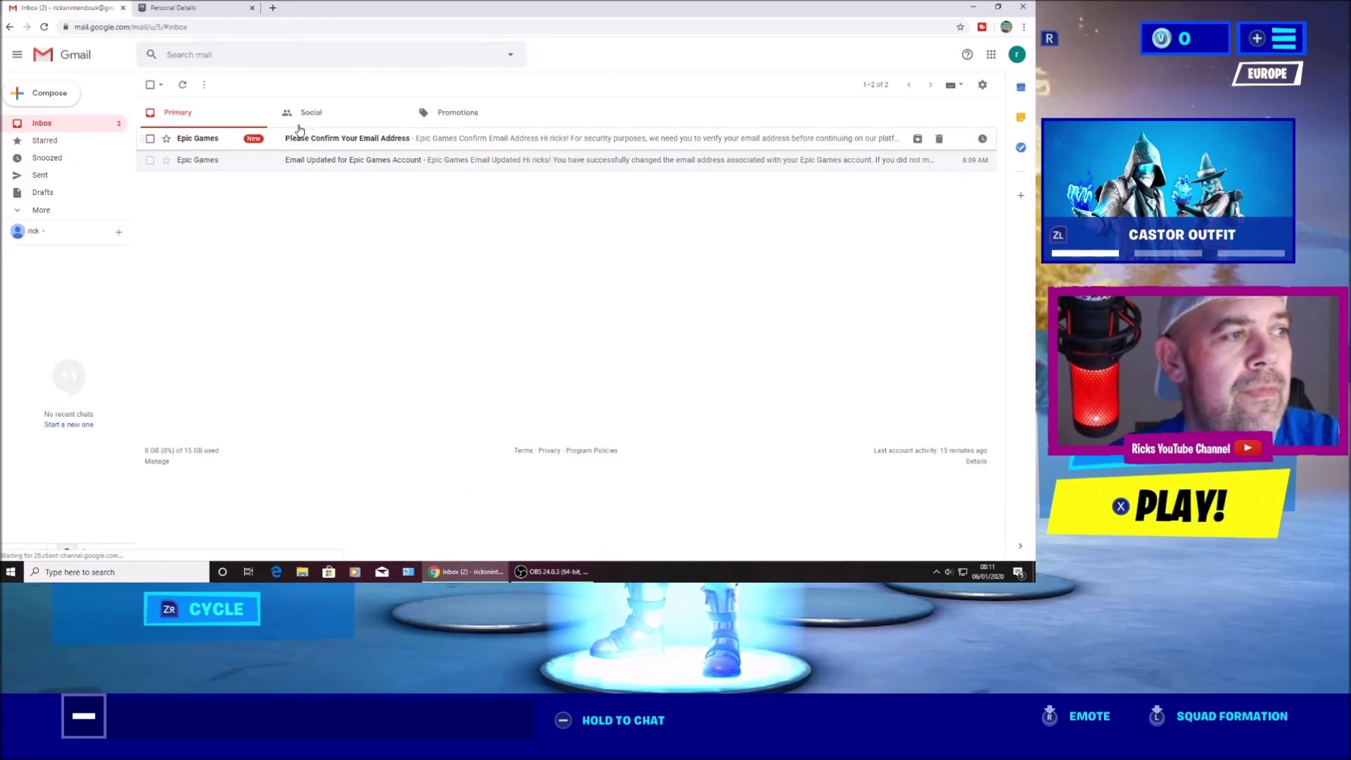
Open 'Please Confirm Your Email Address', verify the email, and continue back to Epic.
left_click(384, 141)
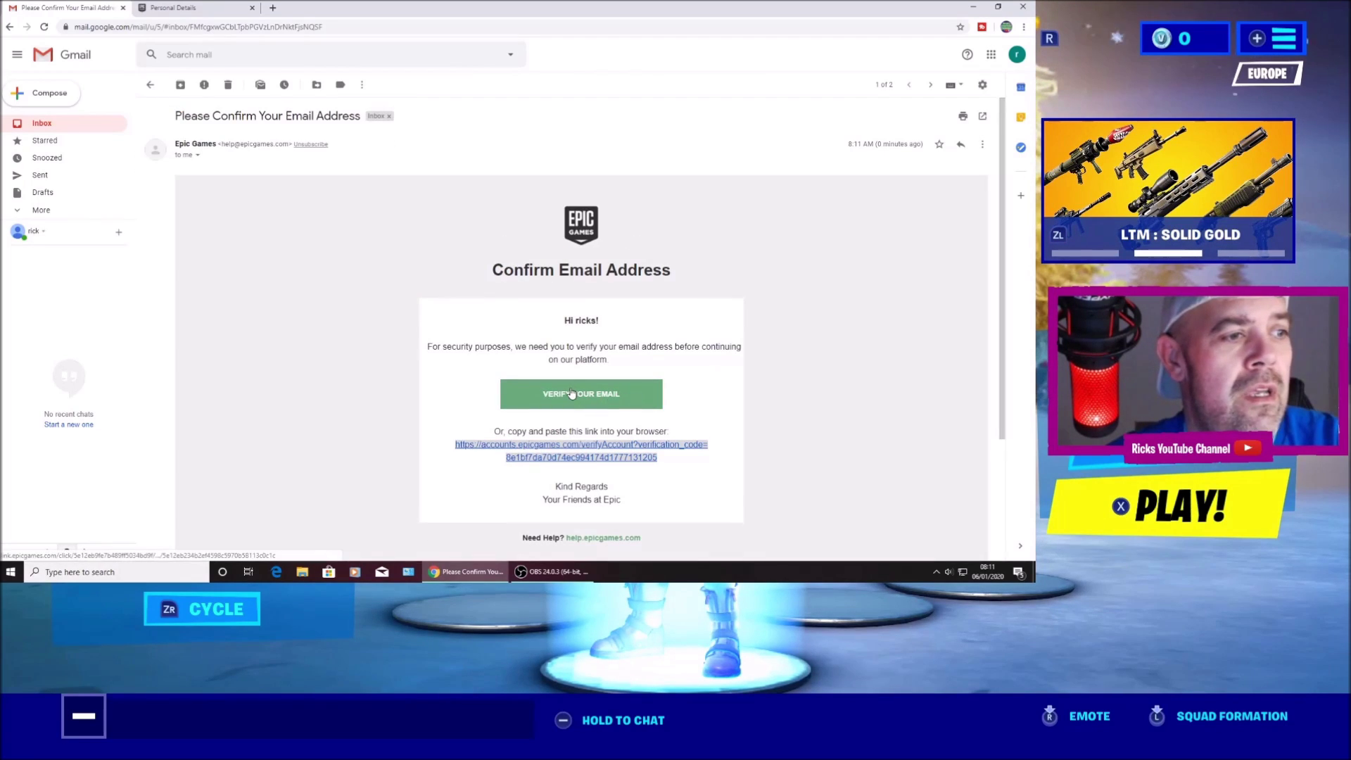
left_click(571, 393)
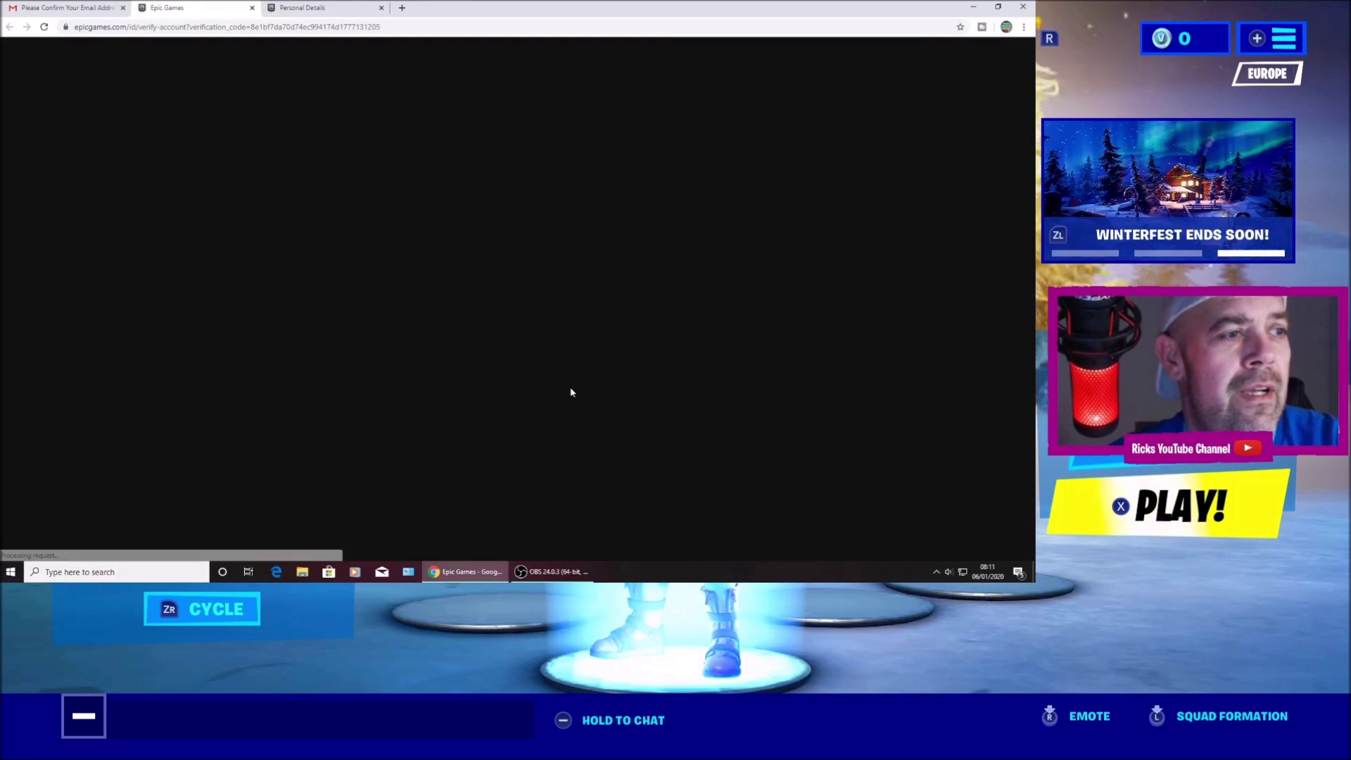
left_click(522, 327)
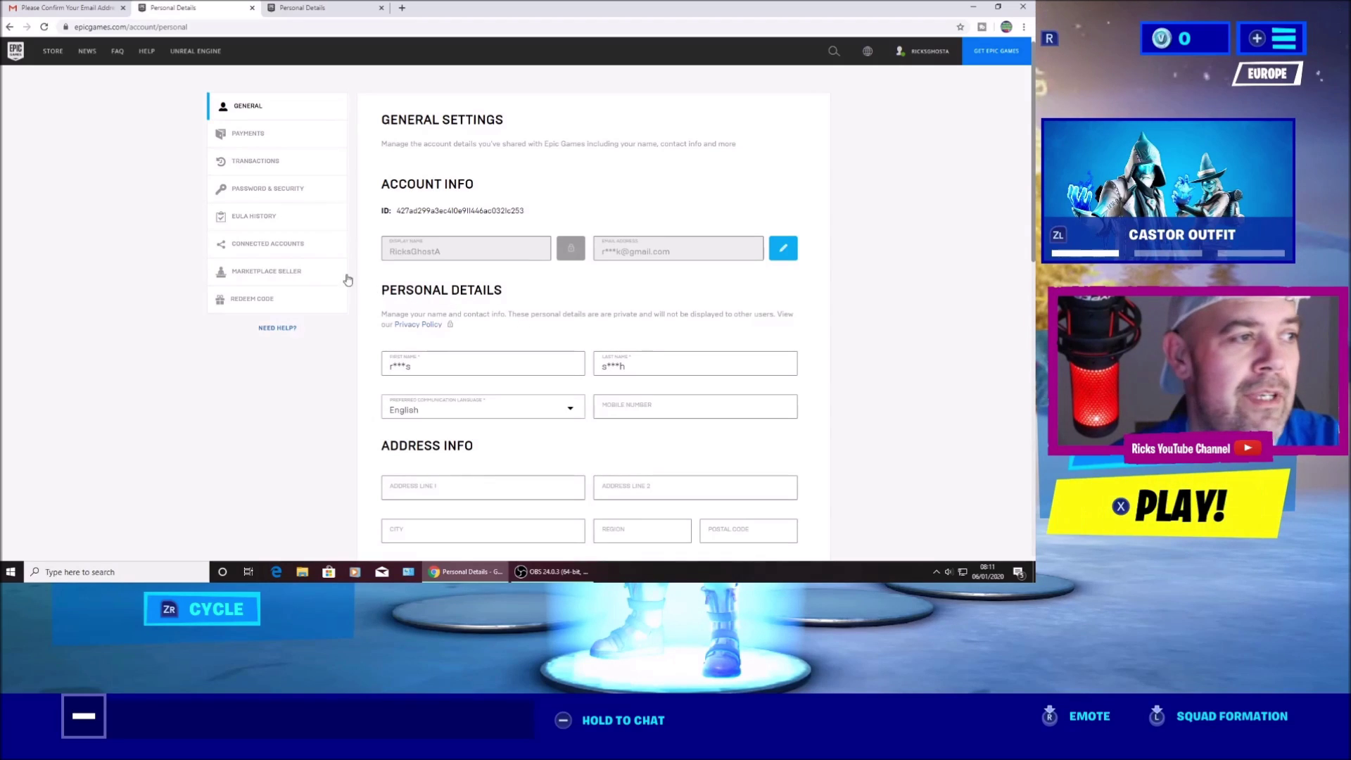
left_click(271, 247)
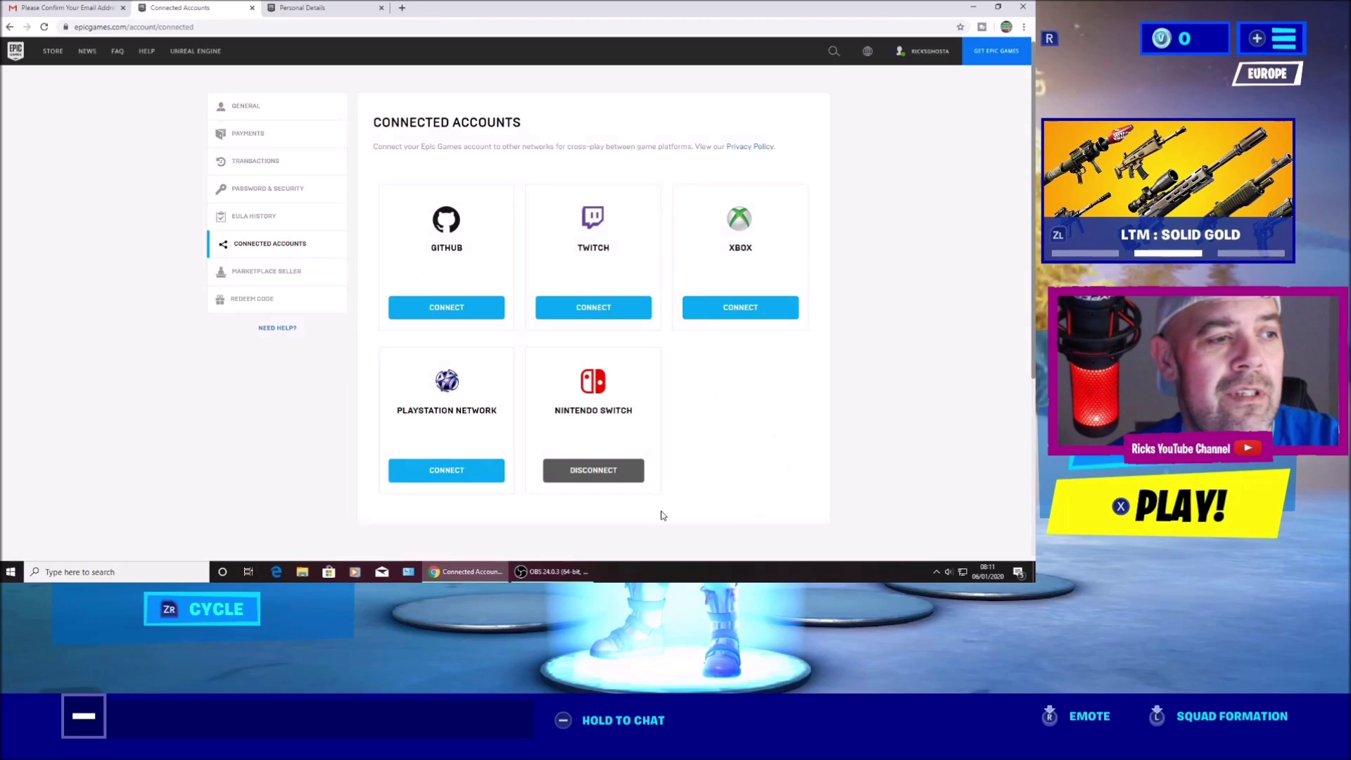
Disconnect the Nintendo Switch, acknowledging all four reset warnings, and confirm UNLINK.
left_click(594, 472)
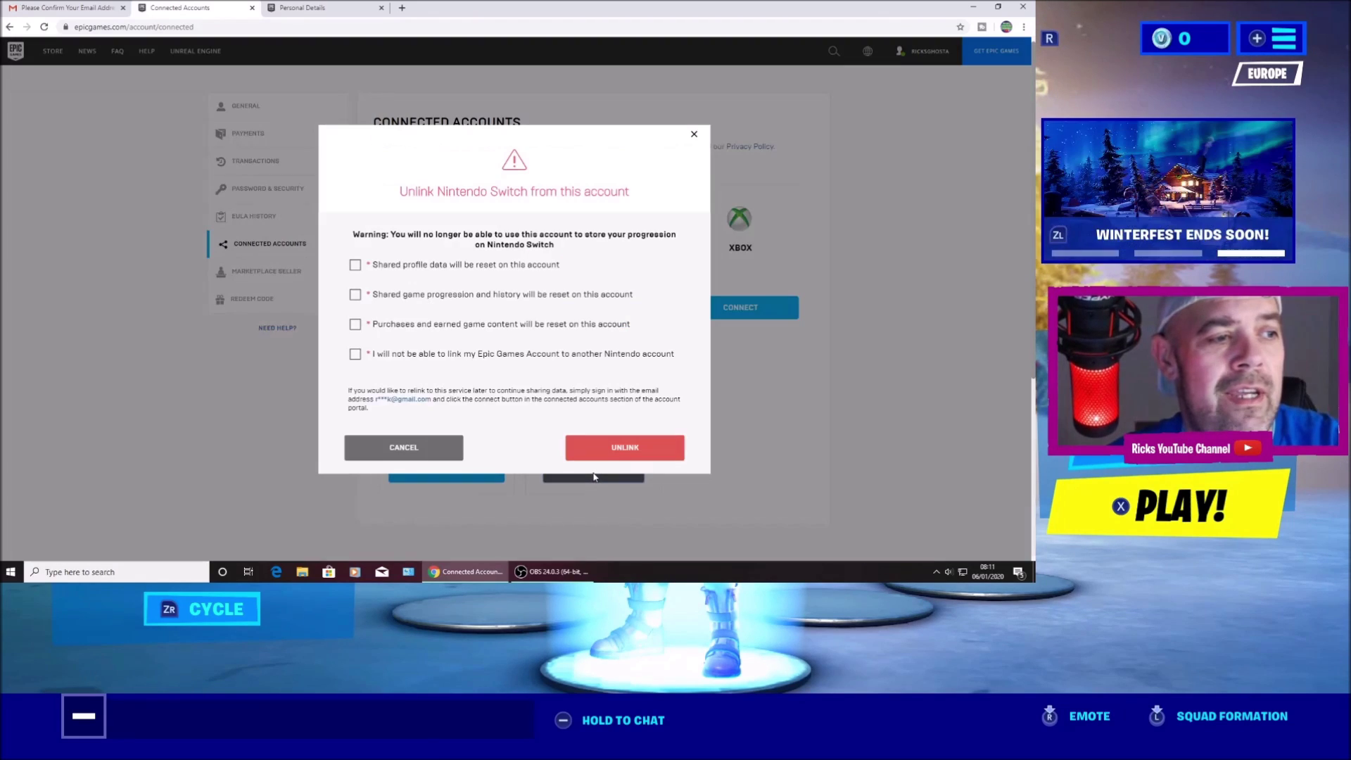
left_click(356, 265)
left_click(355, 294)
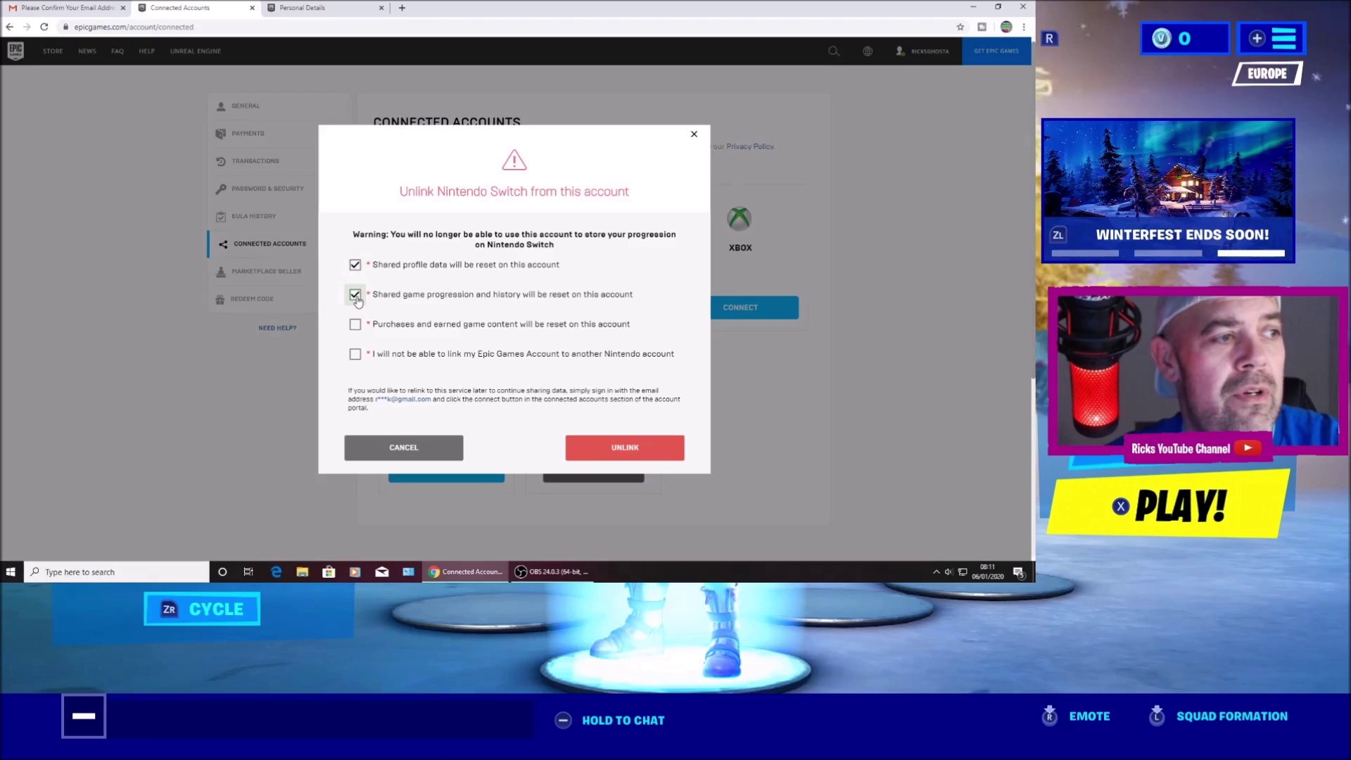
left_click(356, 325)
left_click(355, 354)
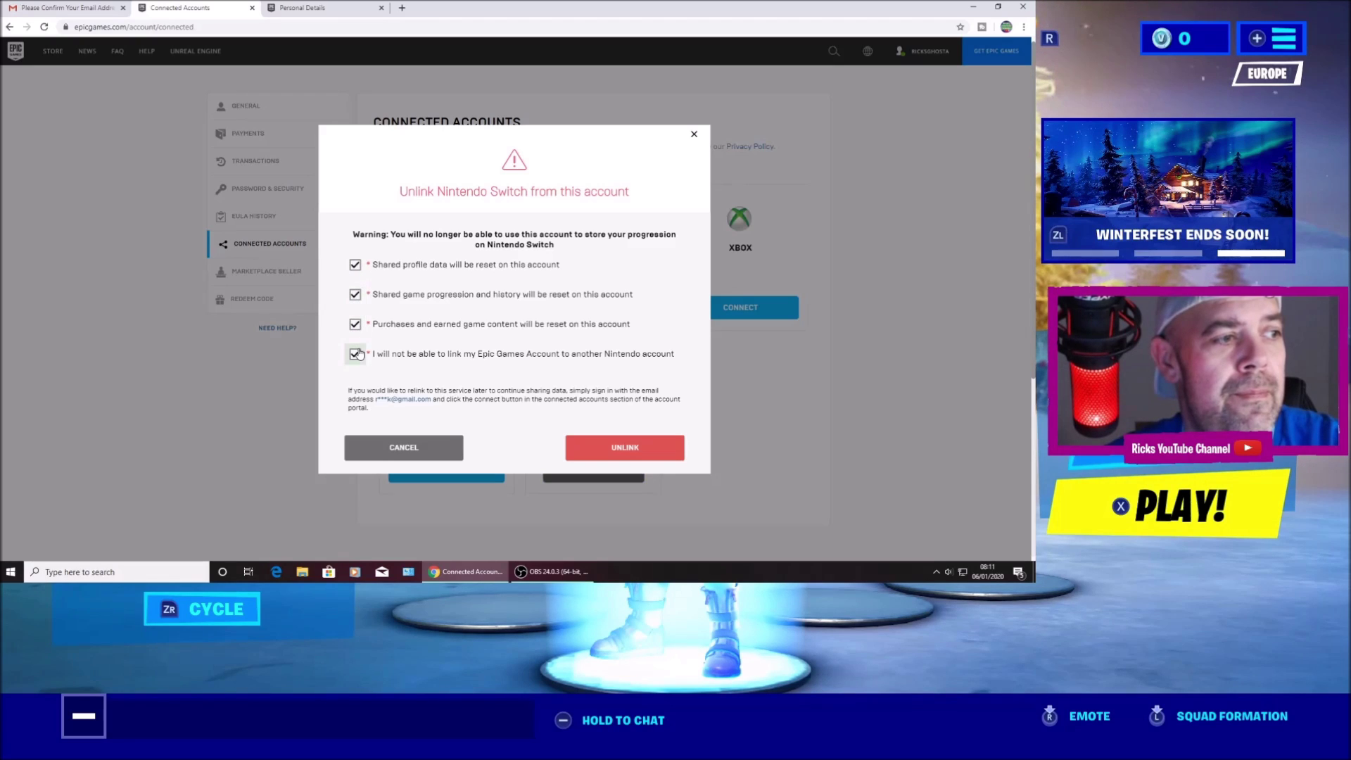
left_click(646, 458)
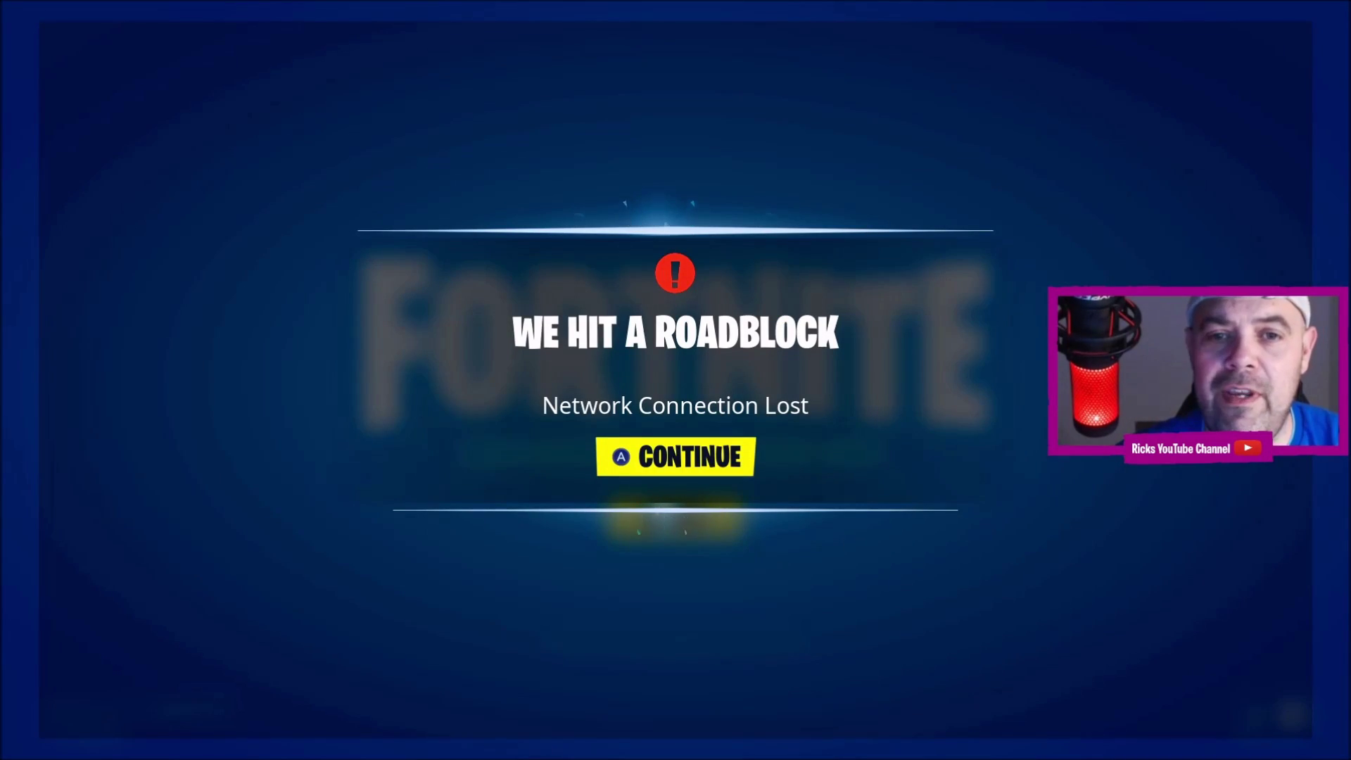
Dismiss the network-connection-lost error with Continue and retry logging in to Fortnite.
key("Return")
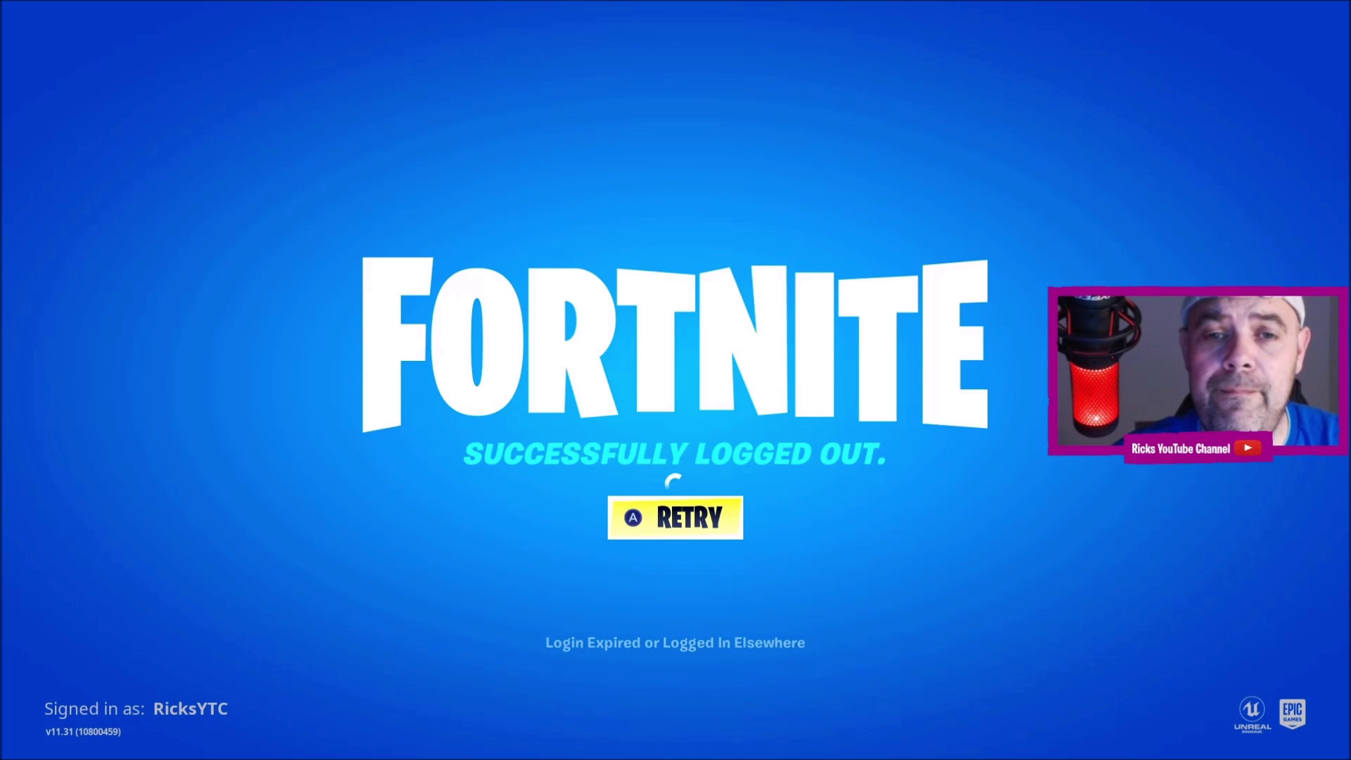
key("Return")
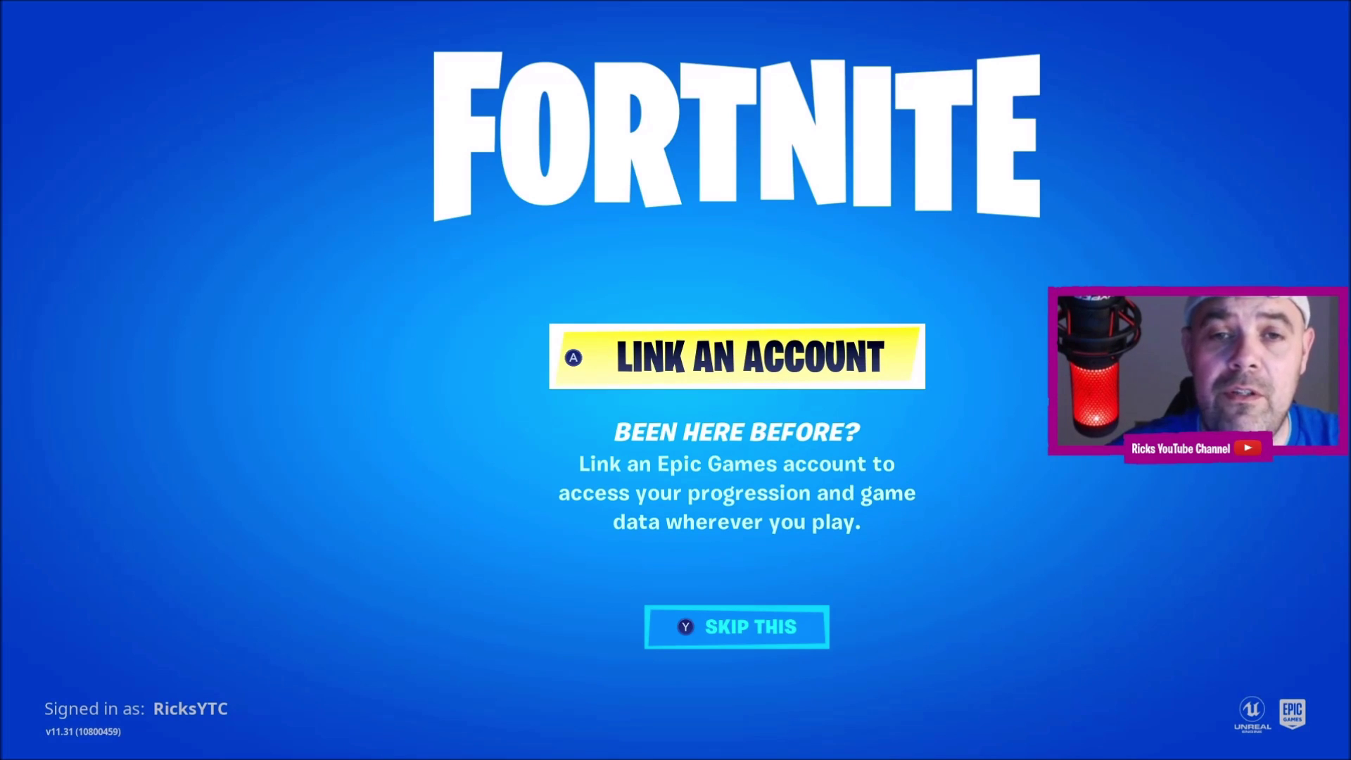
Choose LINK AN ACCOUNT in Fortnite to get an activation code.
key("Return")
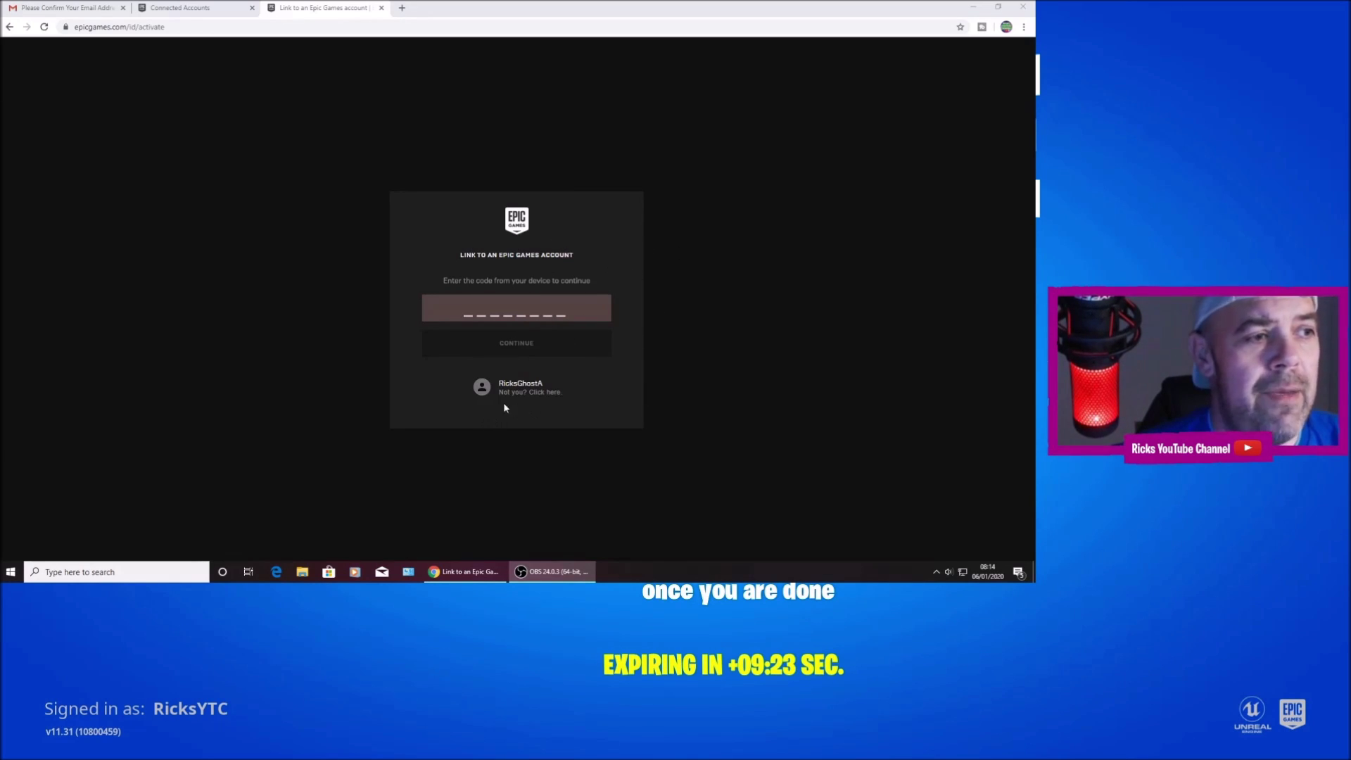
Switch from the ghost account to the real Epic account and submit the console's activation code.
left_click(546, 392)
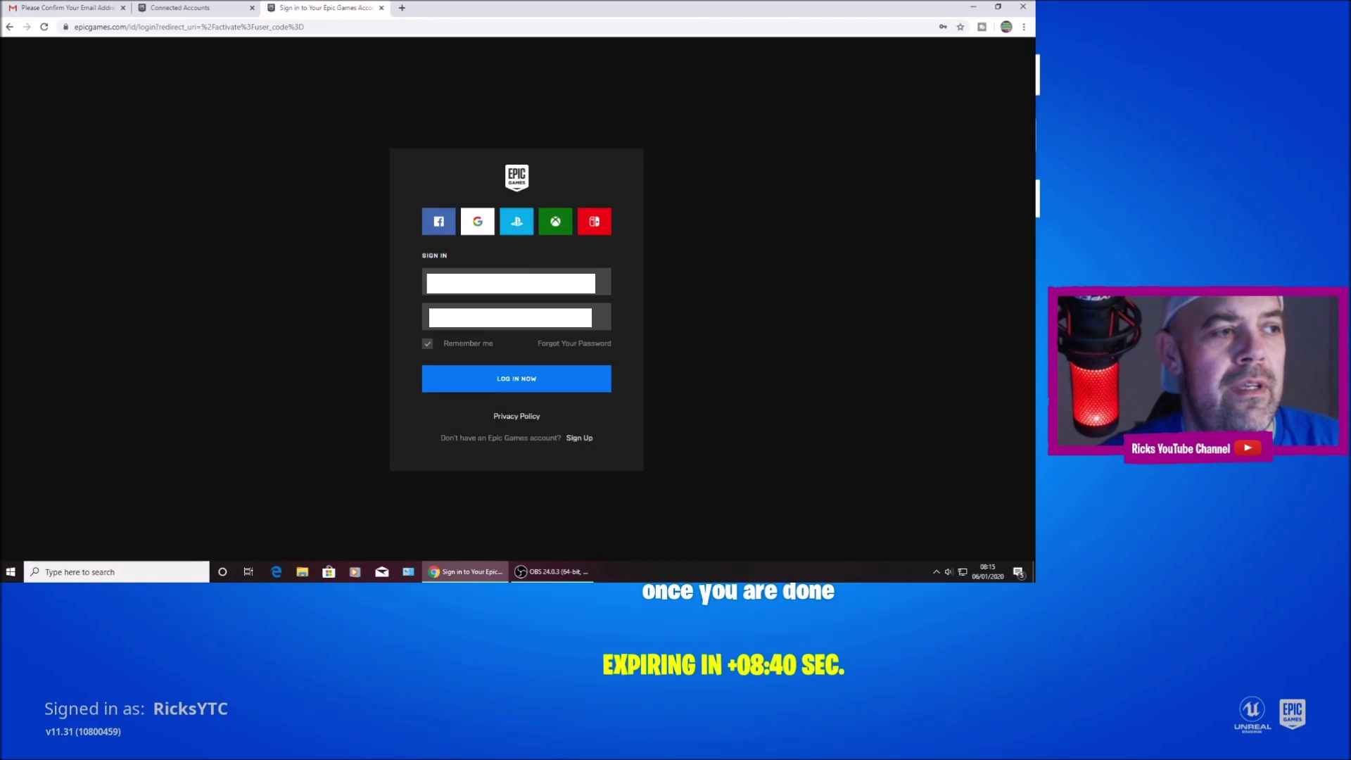
left_click(506, 386)
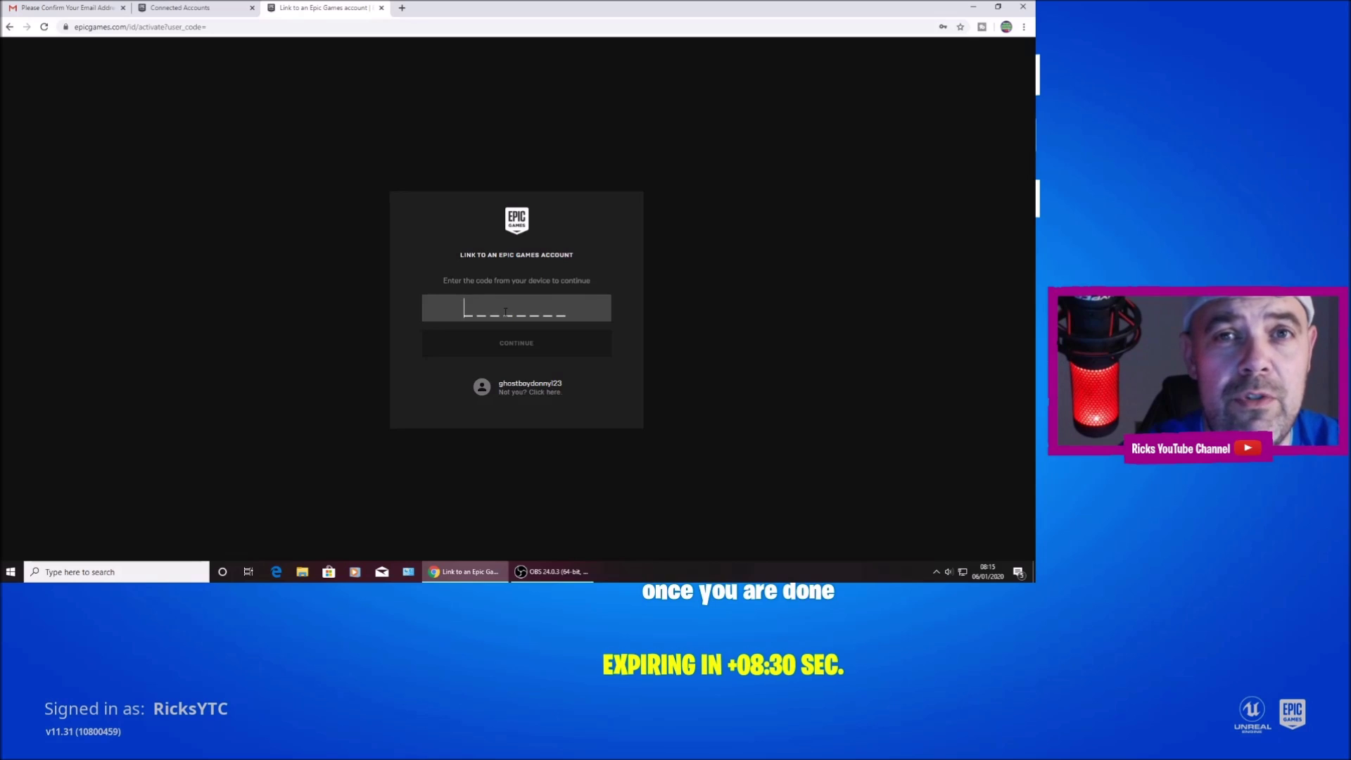
type("T")
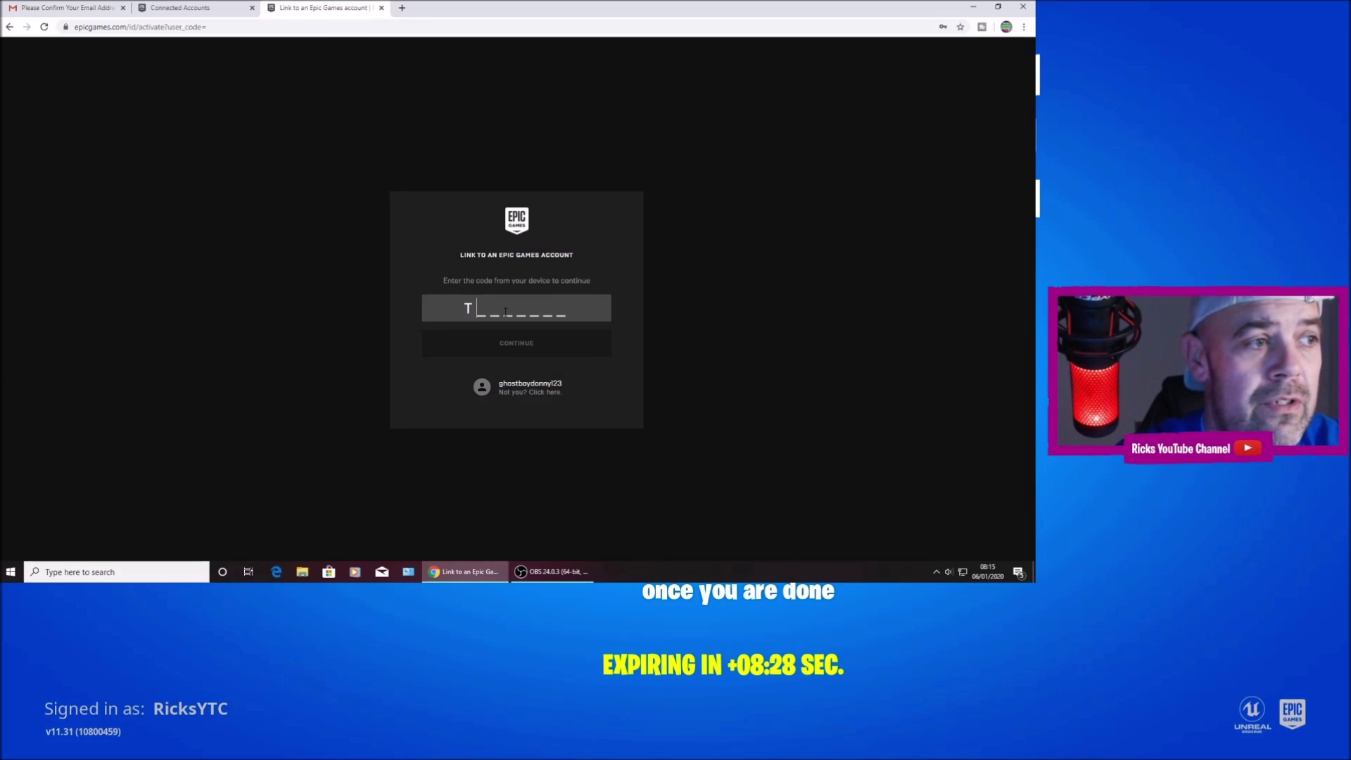
type("R20N1LN")
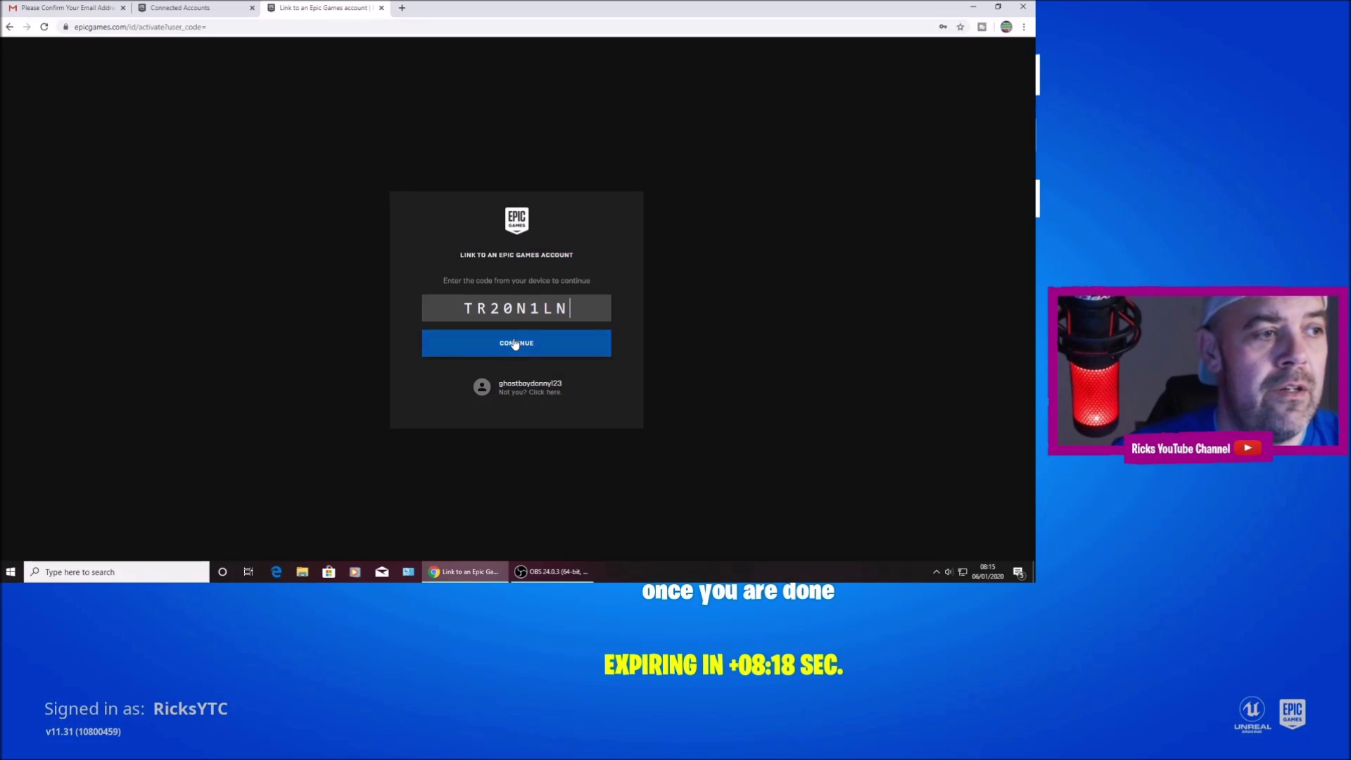
left_click(515, 343)
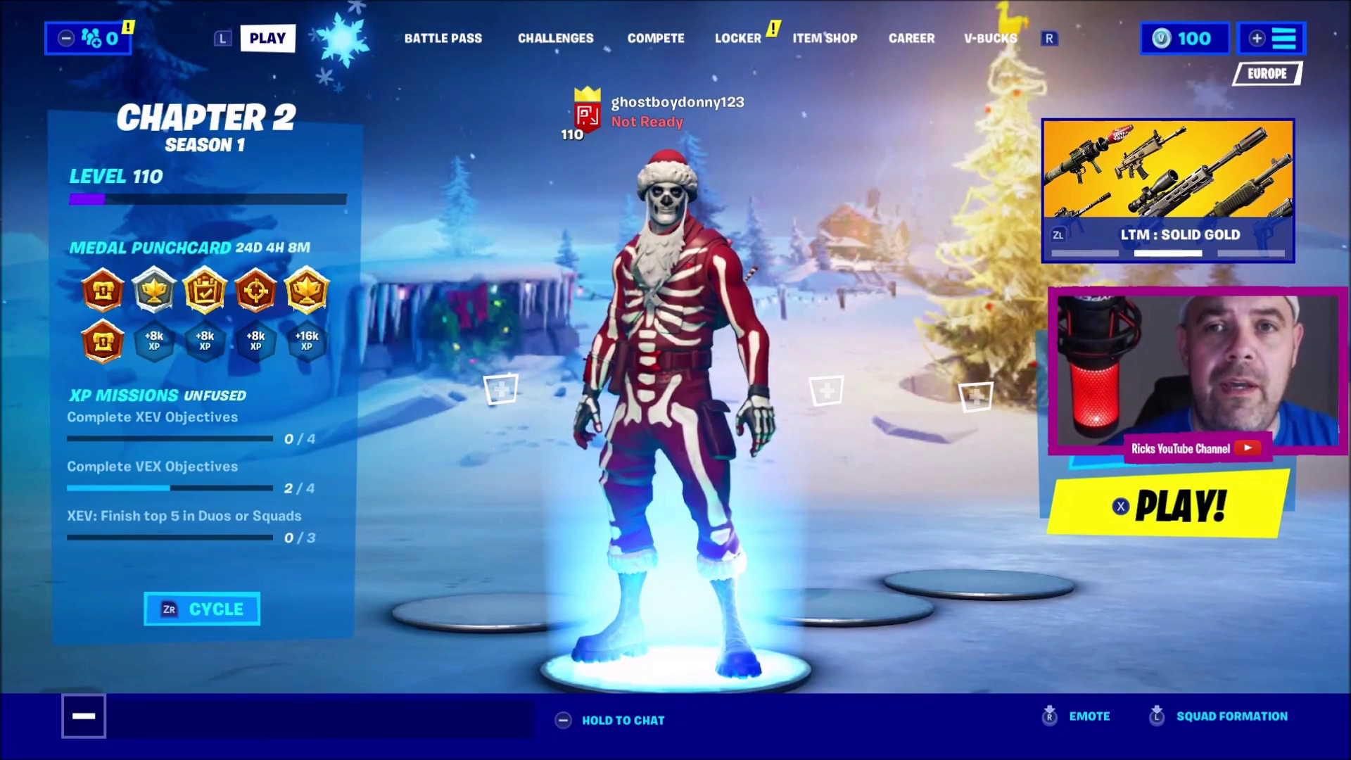
Replace Yule Trooper with the Catalyst outfit in the Locker, then go back to the lobby.
key("e")
key("e")
key("e")
key("e")
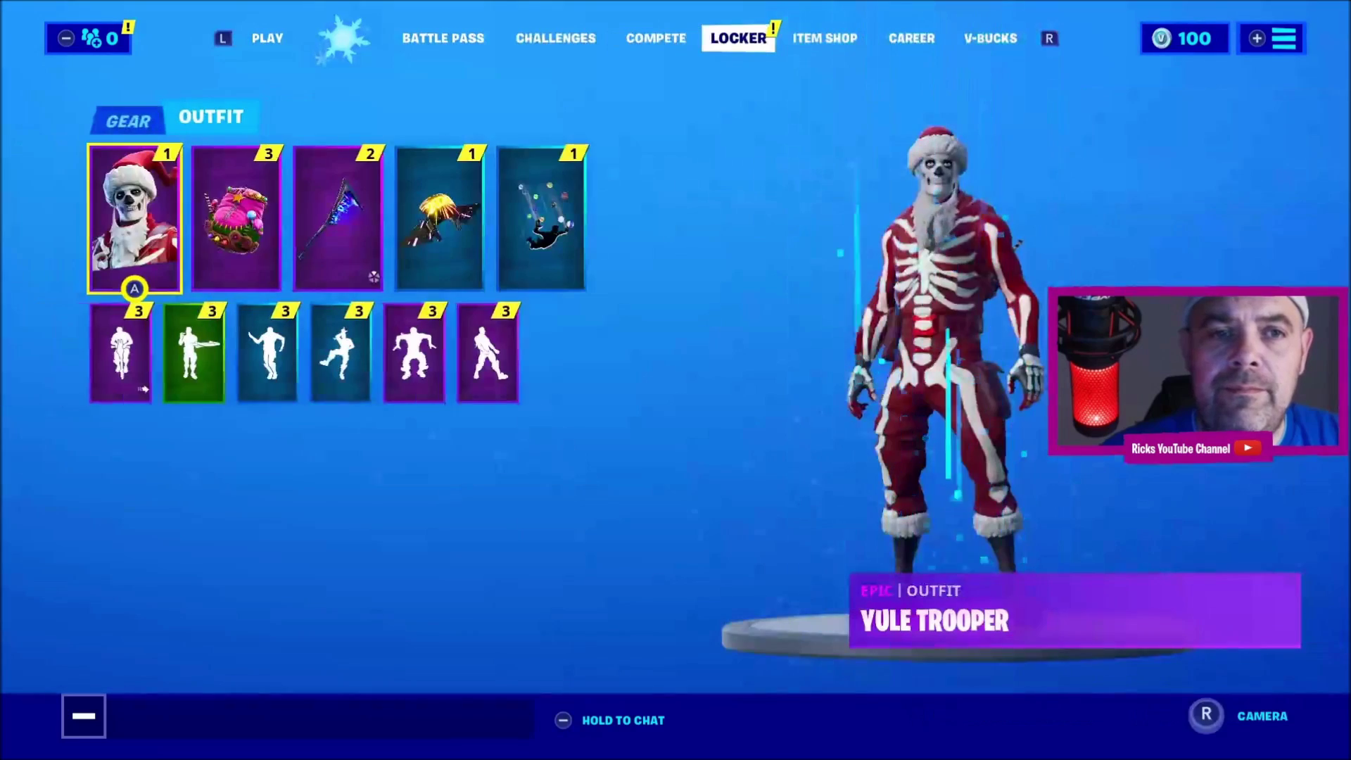
key("Return")
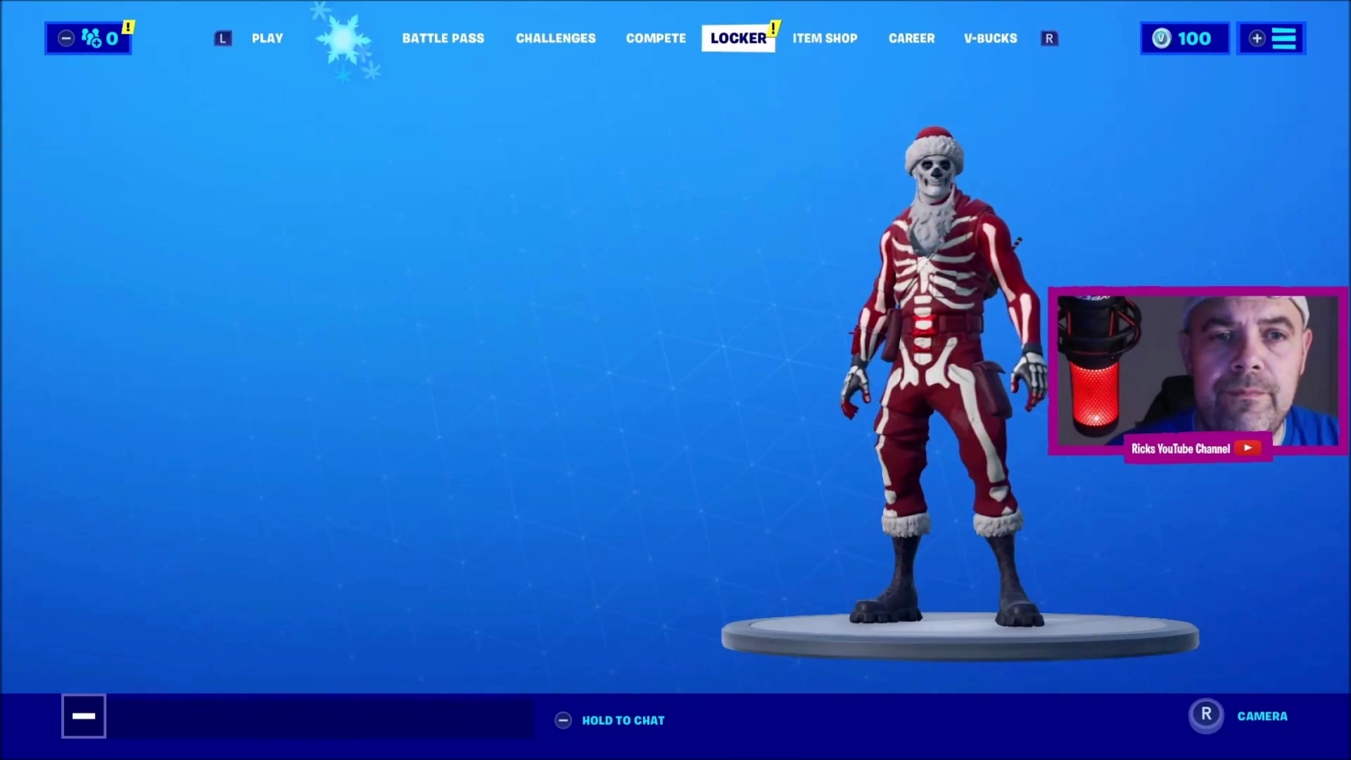
key("Up")
key("Up")
key("Up")
key("Up")
key("Up")
key("Up")
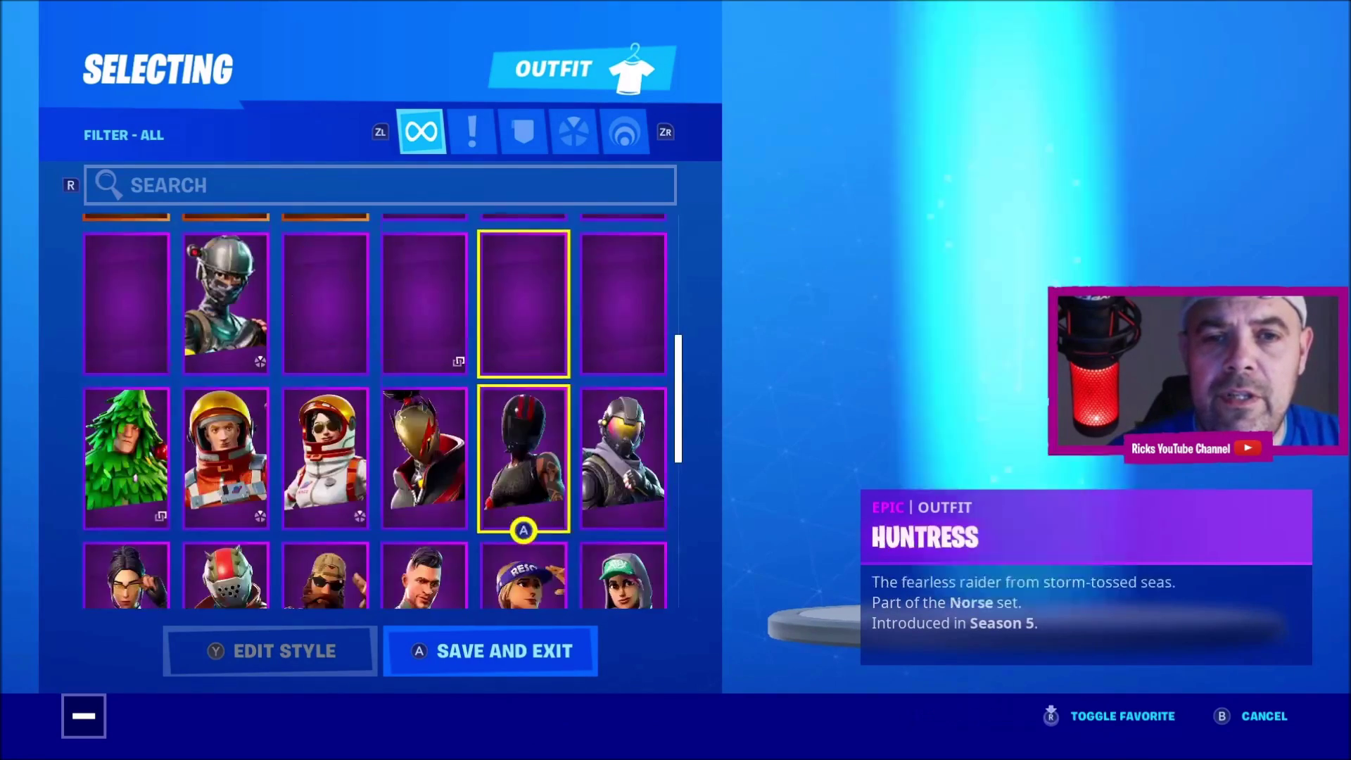
key("Return")
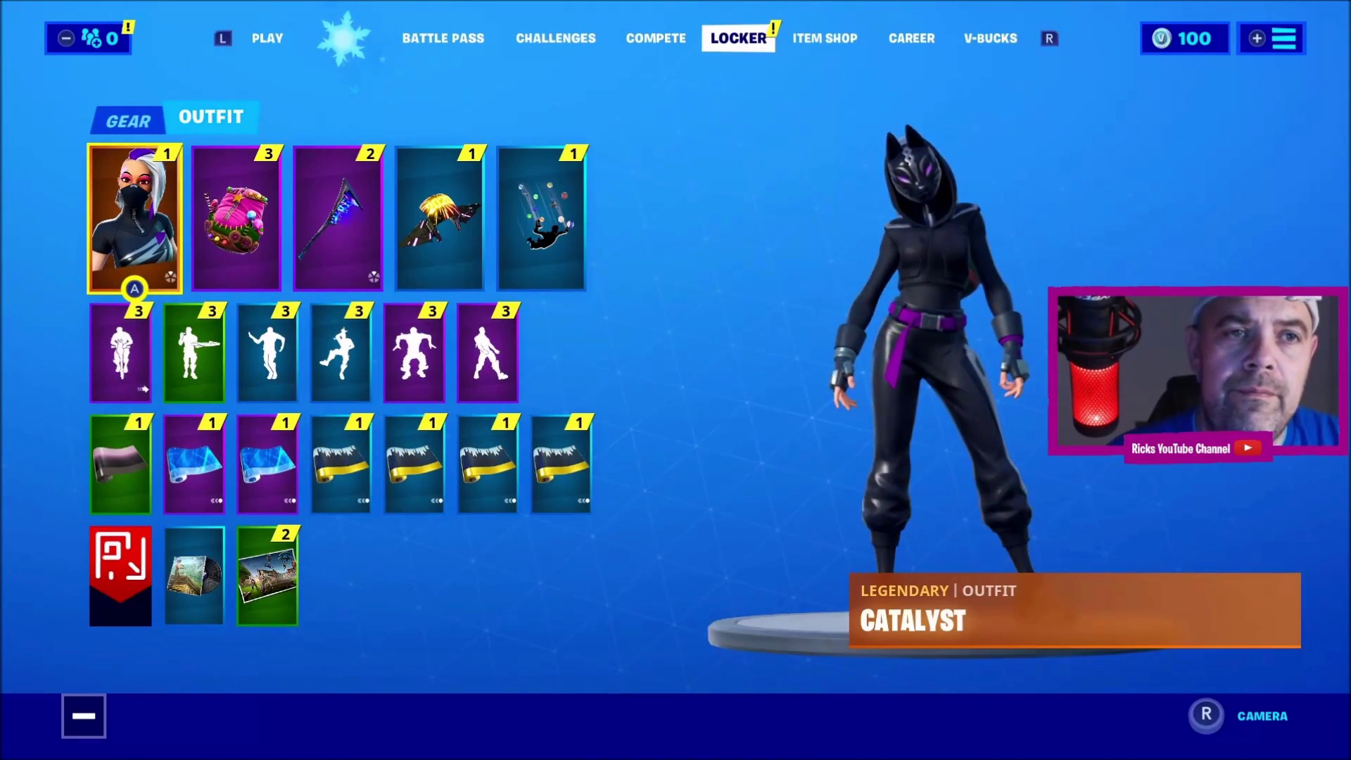
key("q")
key("q")
key("q")
key("q")
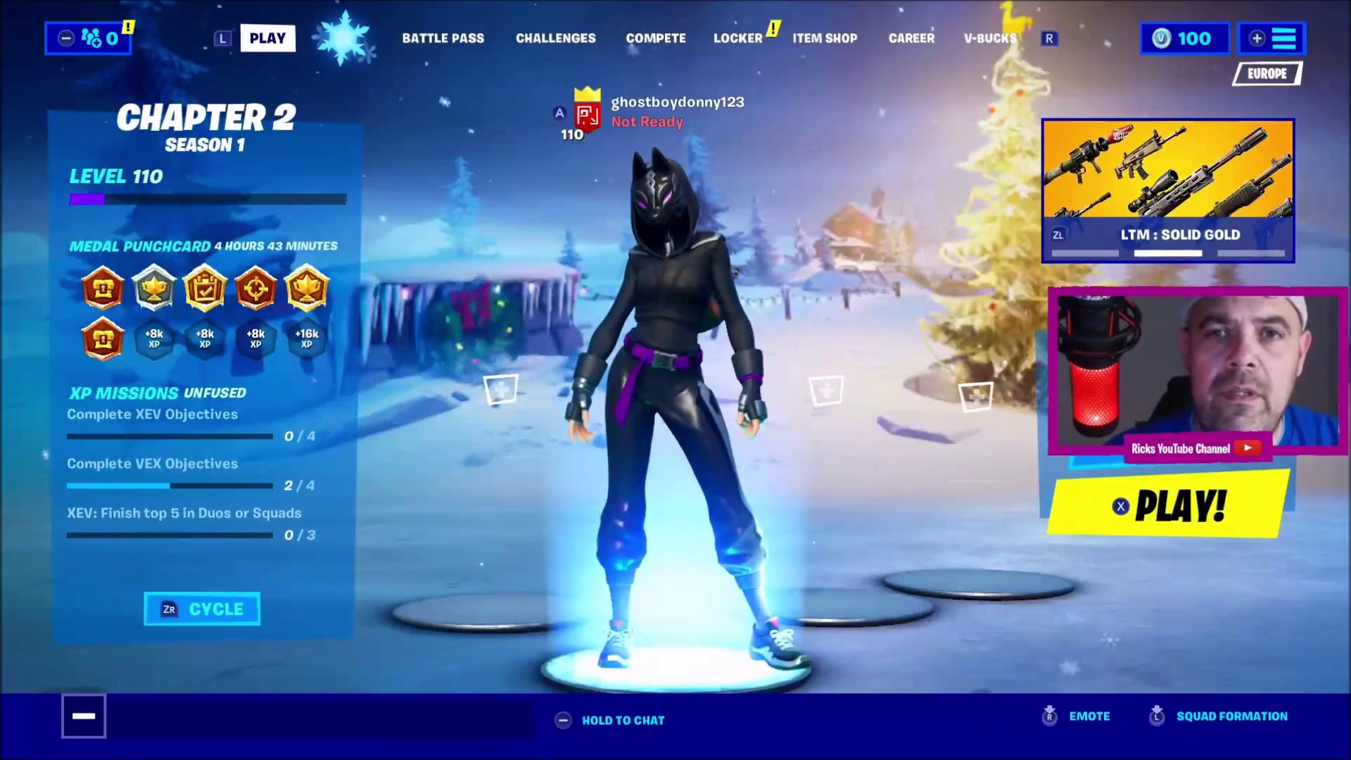